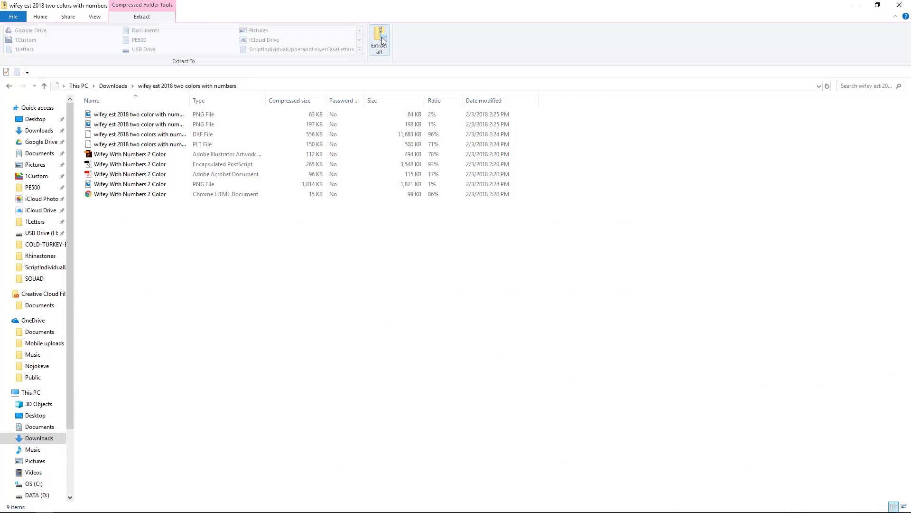
Extract all files from the "wifey est 2018 two colors with numbers" zip archive and clear the file windows from the desktop
left_click(382, 37)
left_click(545, 355)
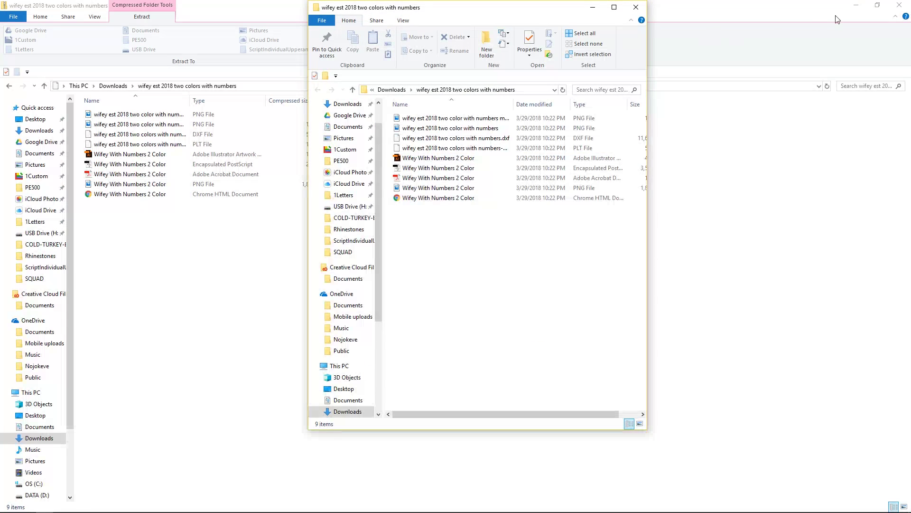
left_click(899, 5)
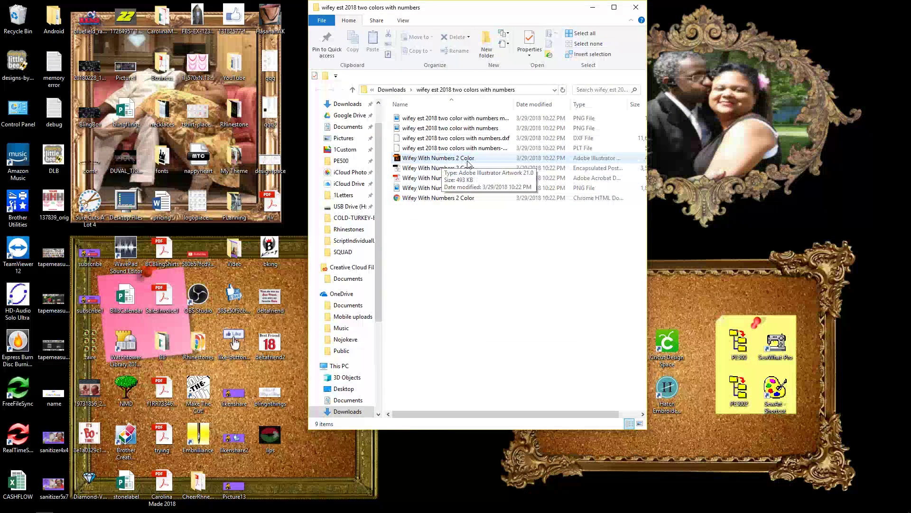
left_click(456, 178)
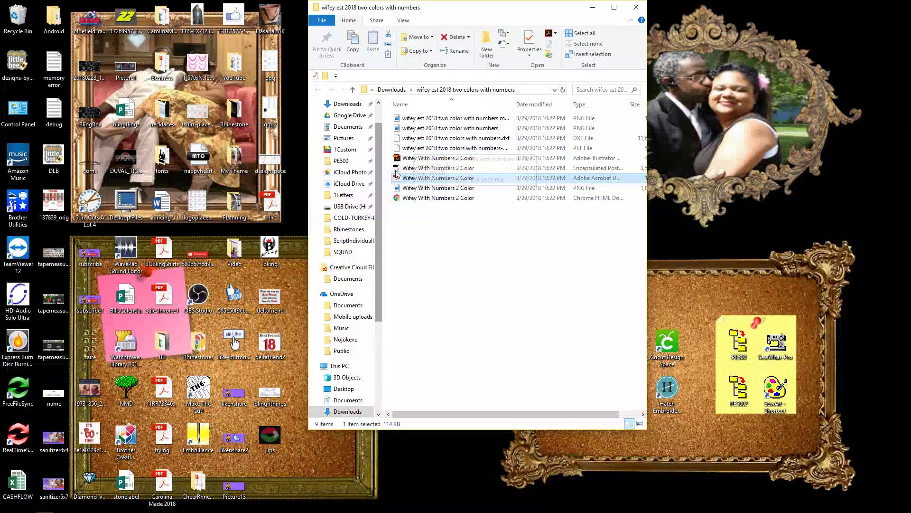
left_click(594, 8)
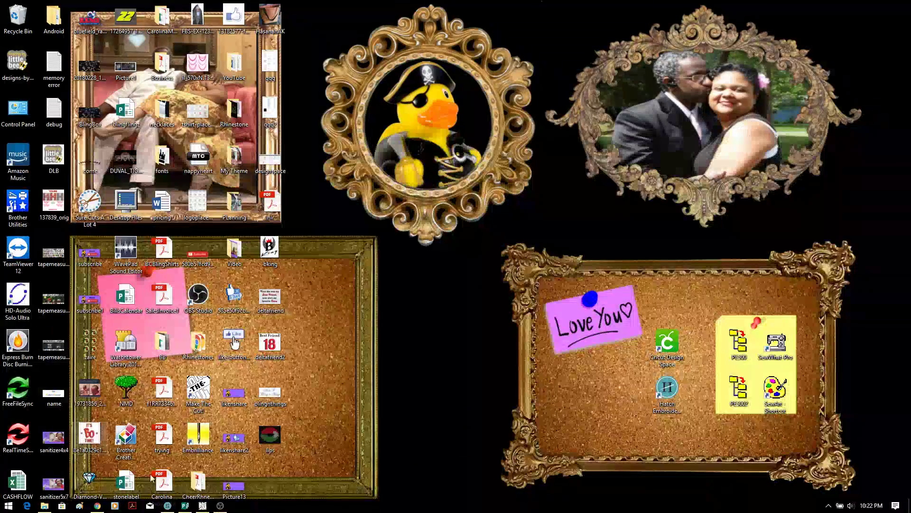
Switch to Make The Cut!, start a new project and import the SVG "Wifey With Numbers 2 Color" from the extracted folder in Downloads
left_click(203, 503)
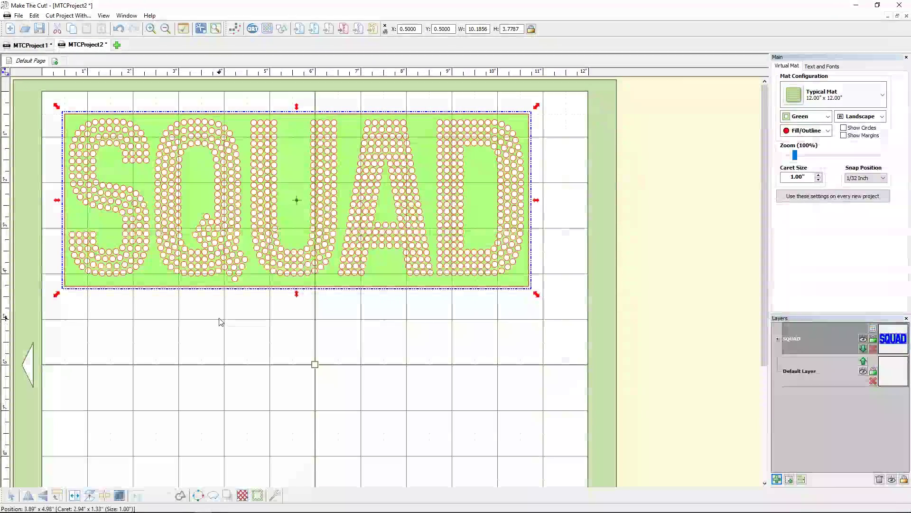
left_click(117, 44)
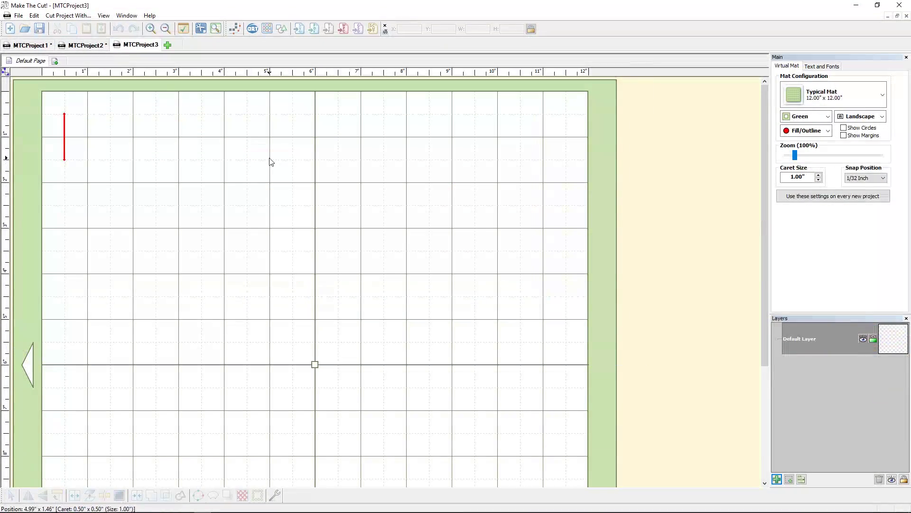
left_click(303, 32)
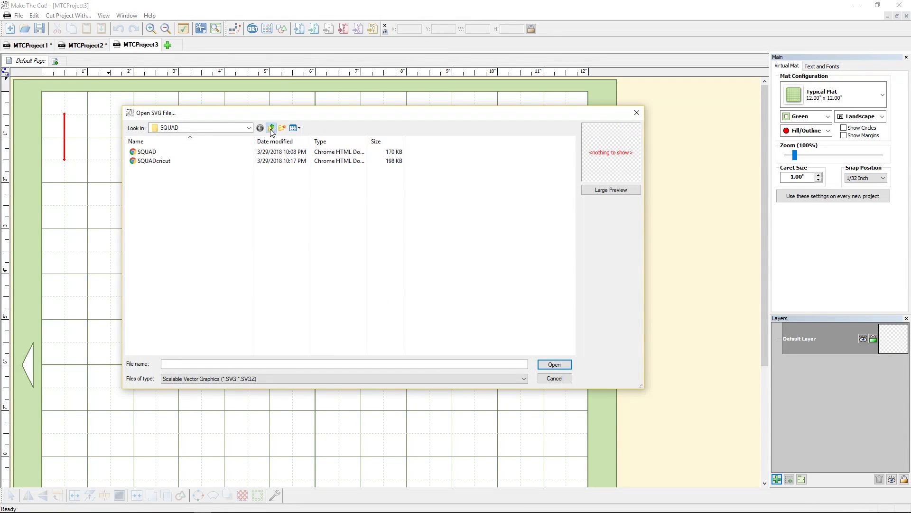
left_click(272, 131)
scroll(274, 269, "down", 1)
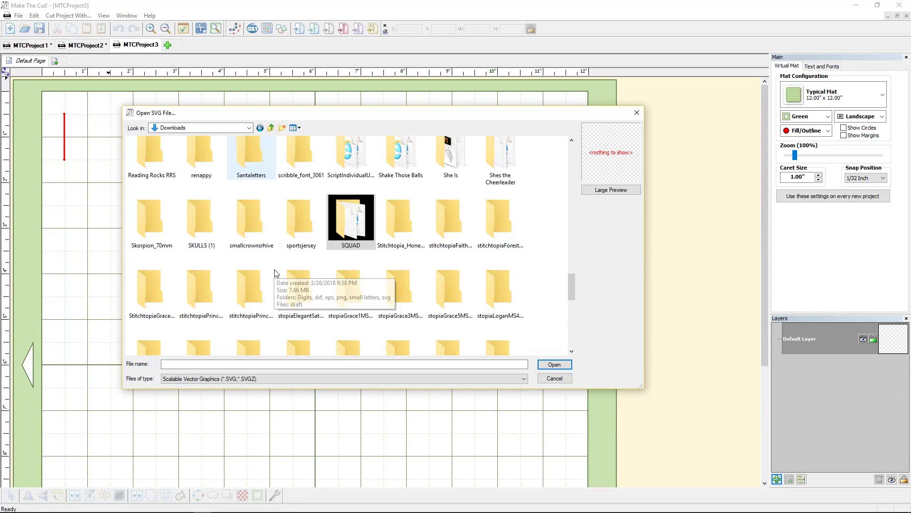
scroll(274, 273, "down", 5)
scroll(275, 273, "up", 2)
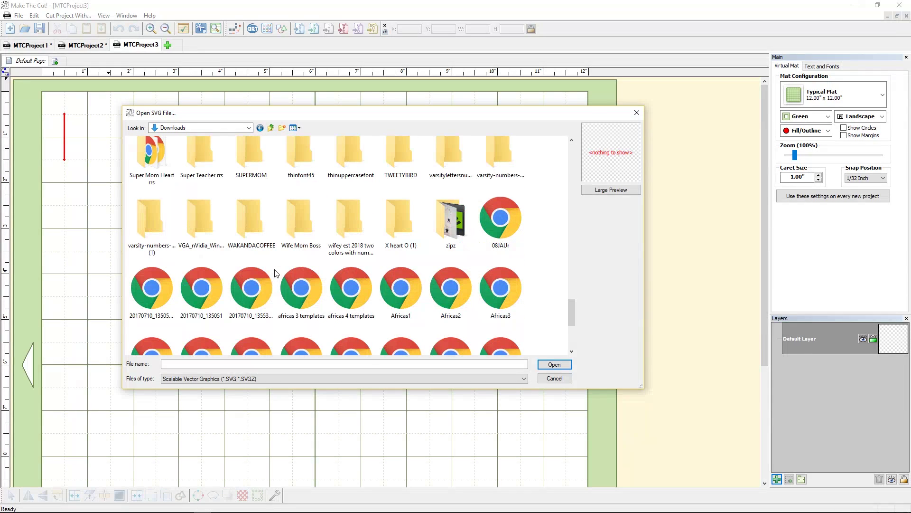
double_click(352, 216)
left_click(168, 153)
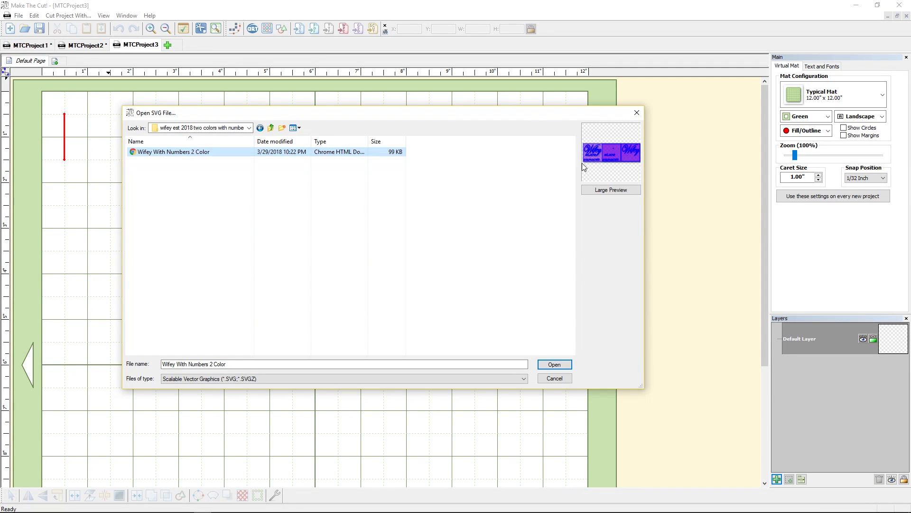
left_click(551, 364)
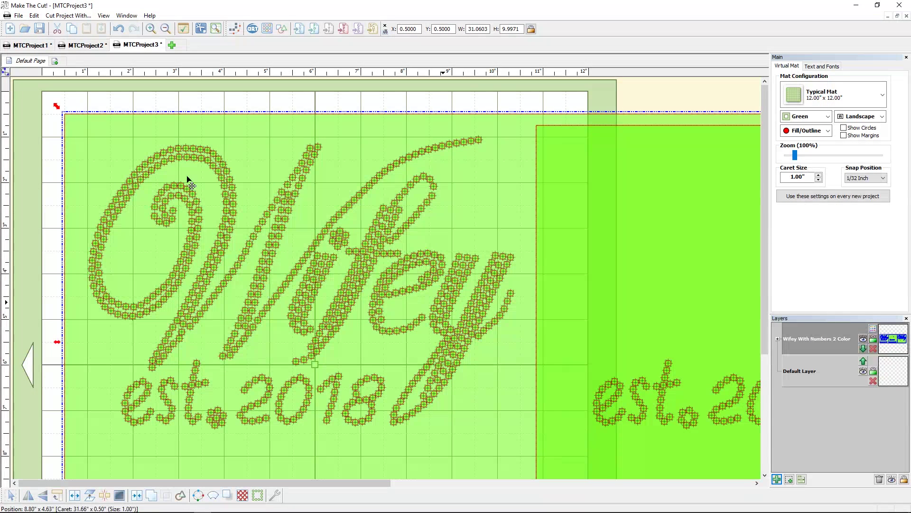
Deselect the imported artwork and compare it with the browser's product page image listing the design size and rhinestone counts
left_click(181, 102)
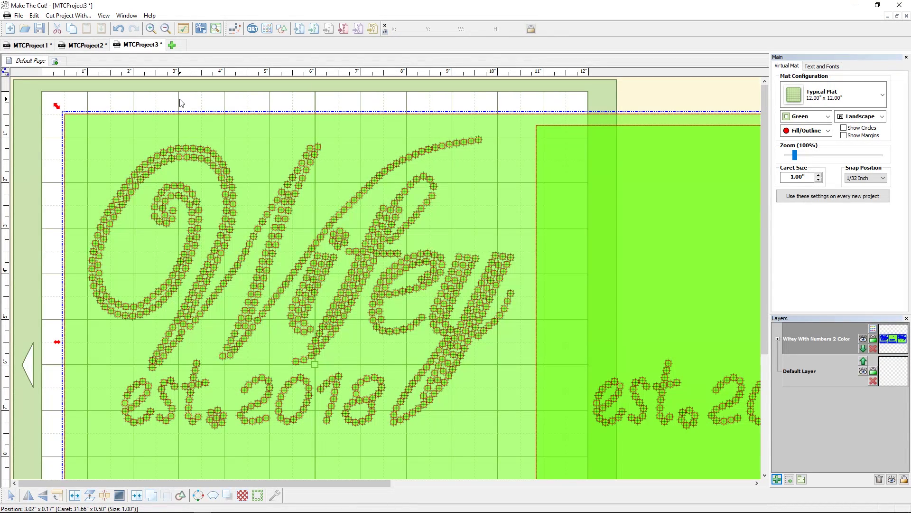
left_click(181, 102)
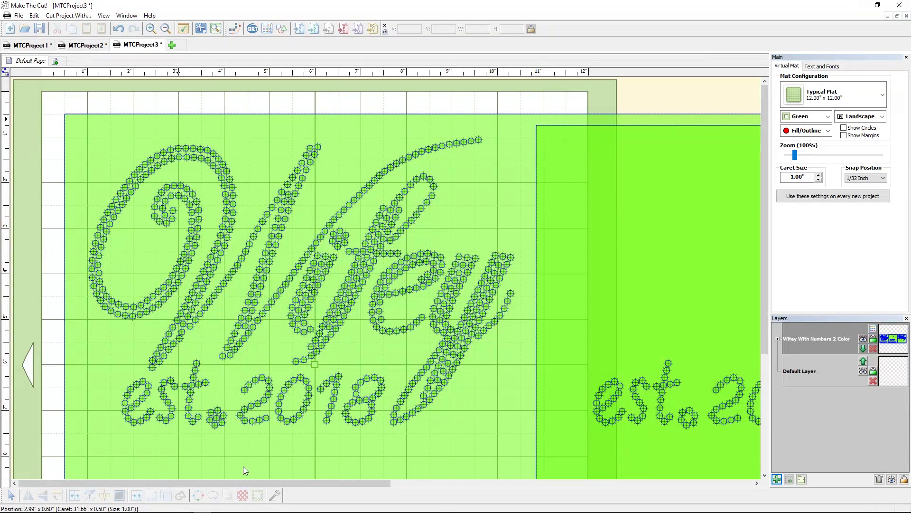
left_click_drag(765, 211, 763, 267)
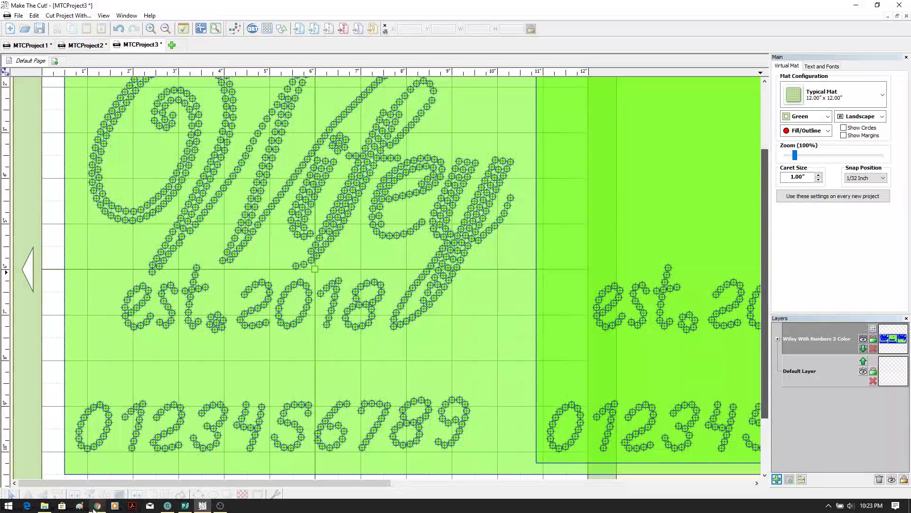
left_click(97, 510)
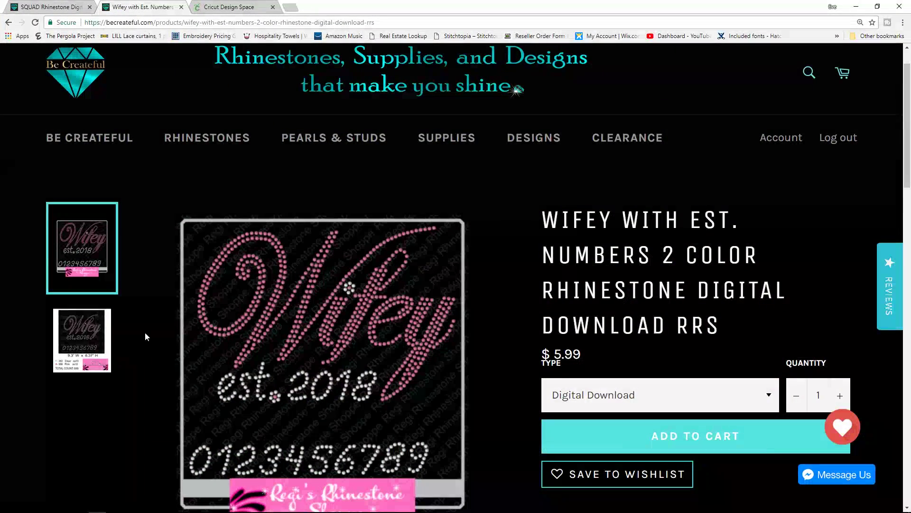
left_click(95, 335)
scroll(138, 329, "down", 3)
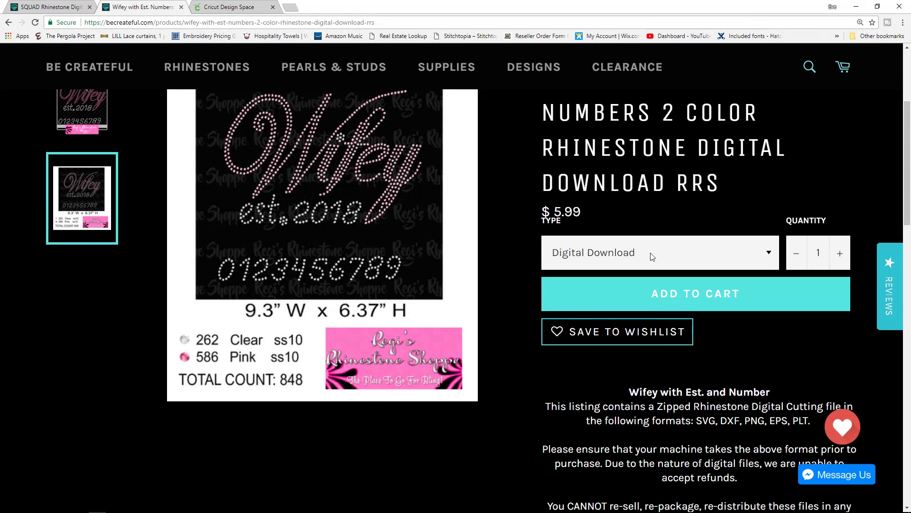
mouse_move(97, 510)
left_click(221, 505)
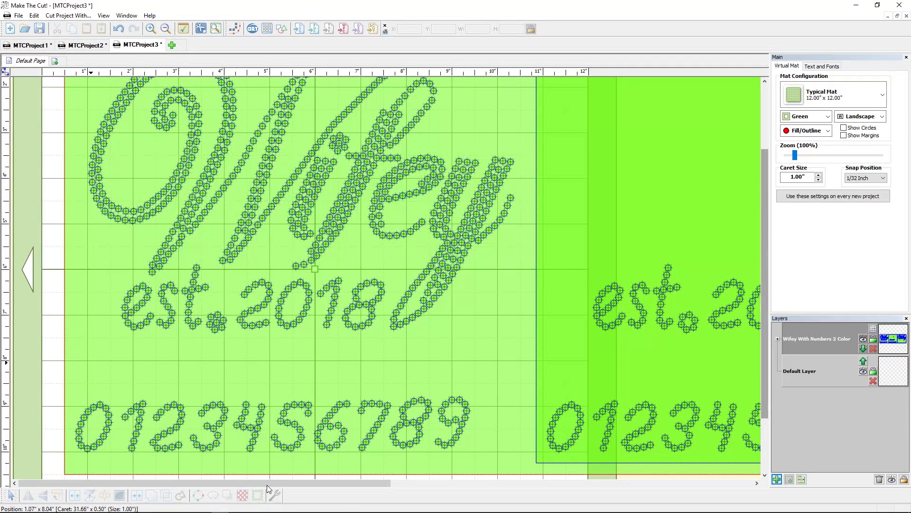
Inspect the templates across the imported artwork and remove the large background rectangle behind the first Wifey template
left_click(405, 483)
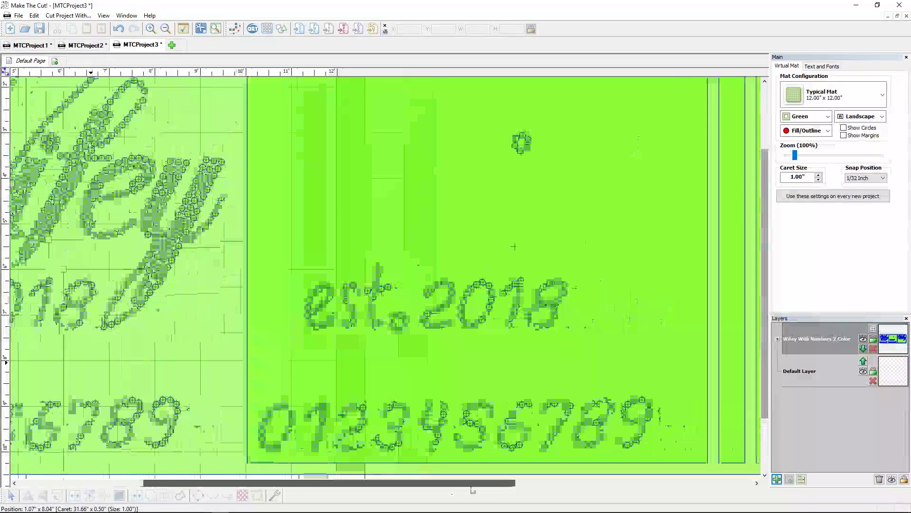
left_click_drag(472, 489, 527, 489)
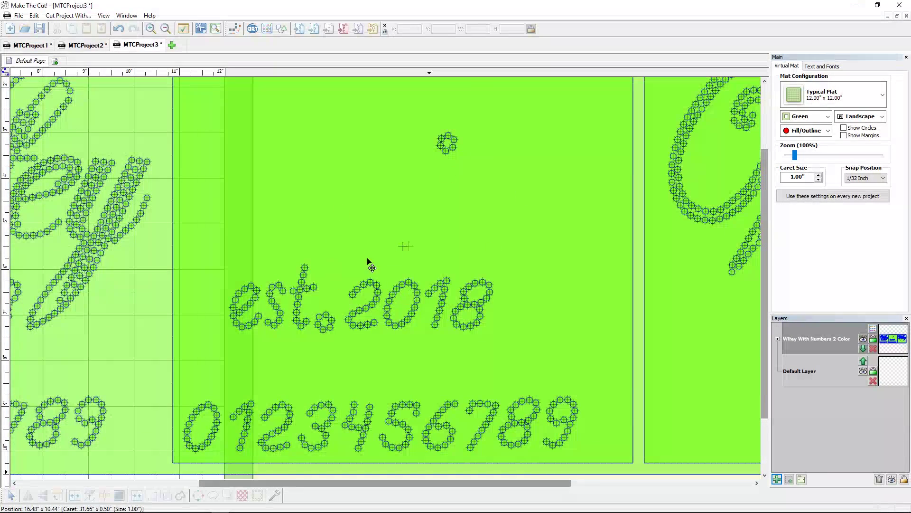
left_click_drag(241, 483, 87, 484)
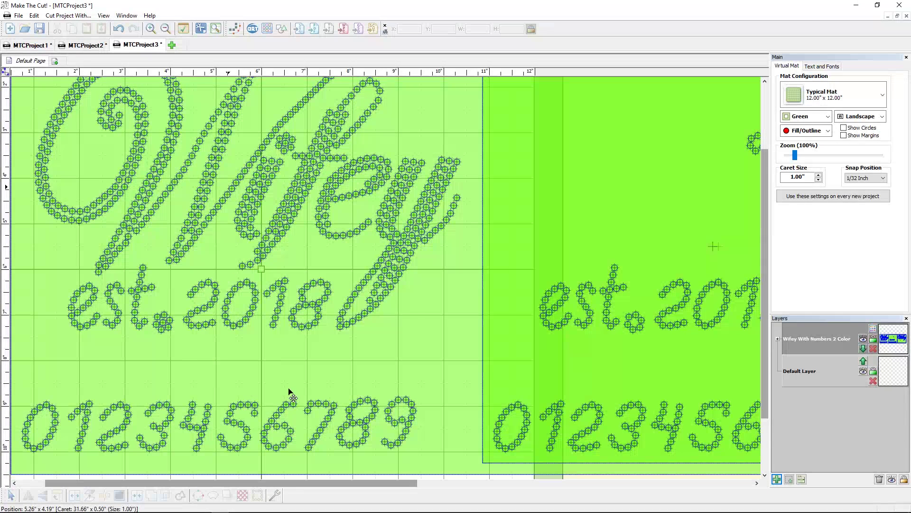
left_click_drag(375, 484, 534, 488)
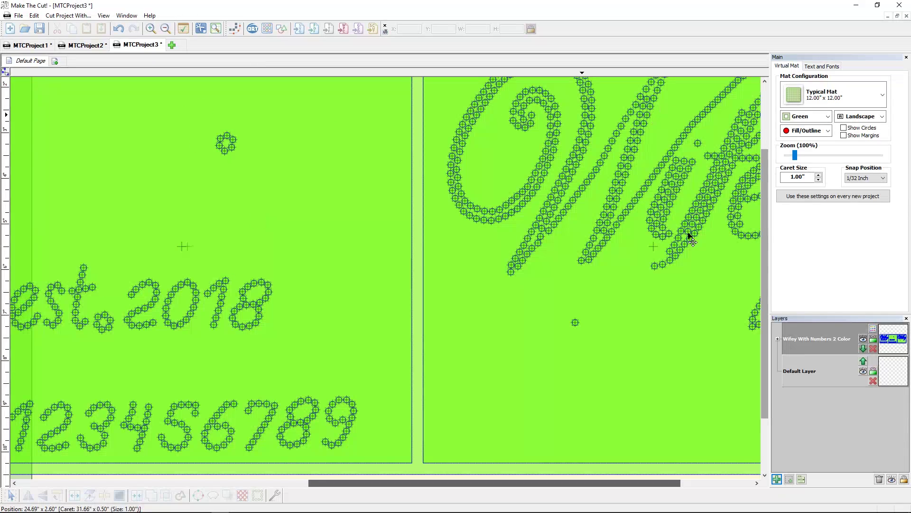
left_click_drag(437, 483, 373, 487)
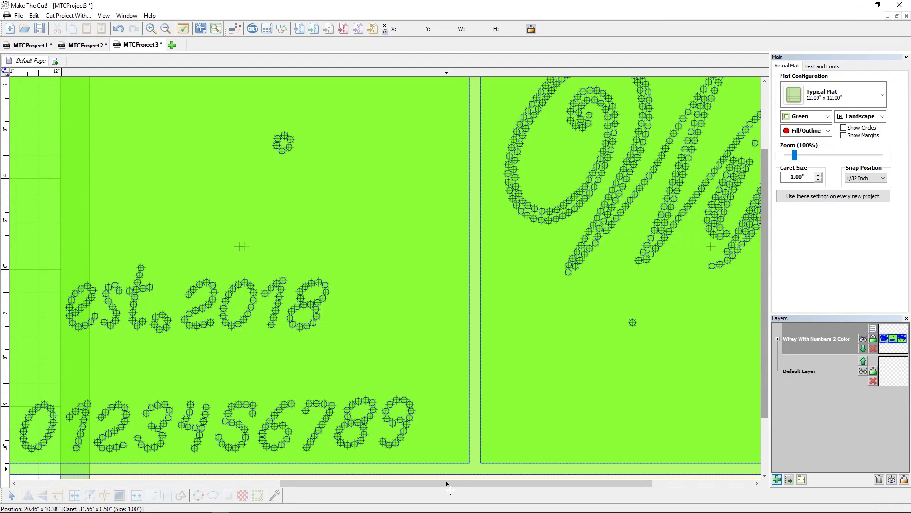
left_click_drag(445, 482, 126, 502)
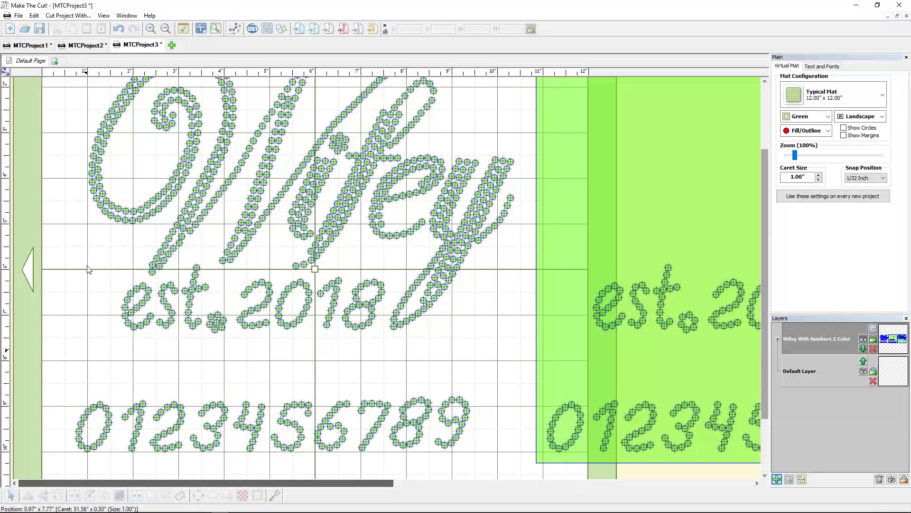
Export the digit 0 from the first template's number row as an SVG named 0 and delete that digit from the mat
left_click(88, 430)
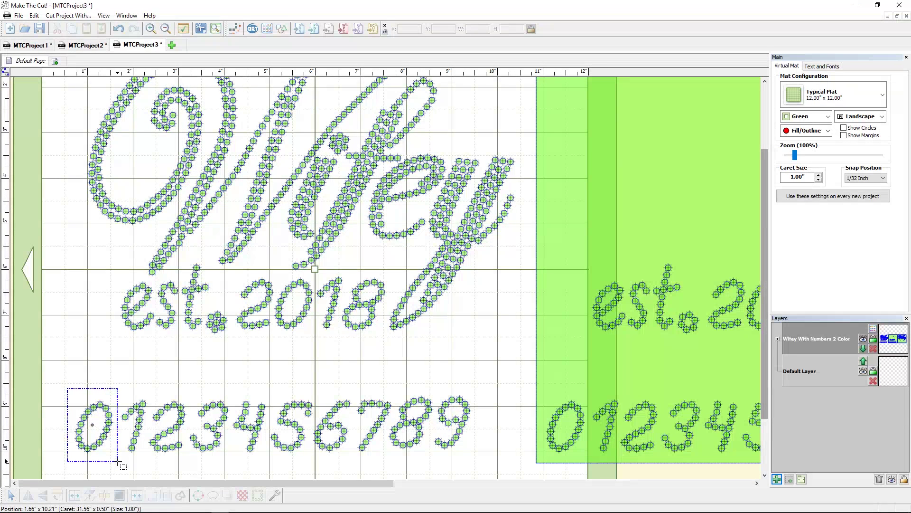
left_click_drag(117, 461, 118, 463)
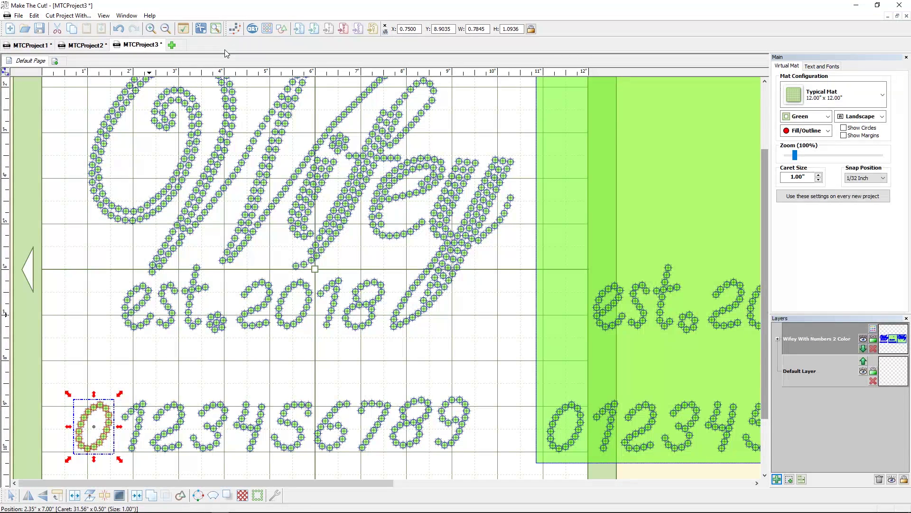
key("ctrl+e")
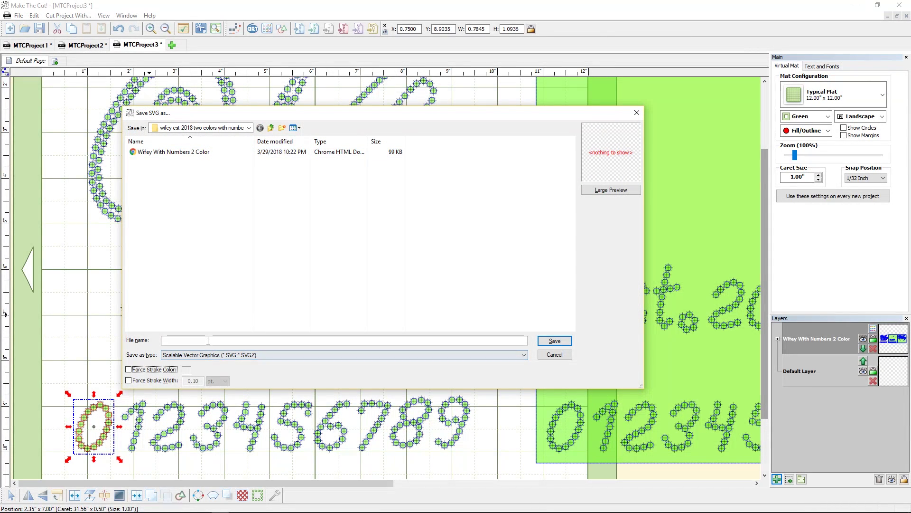
type("0")
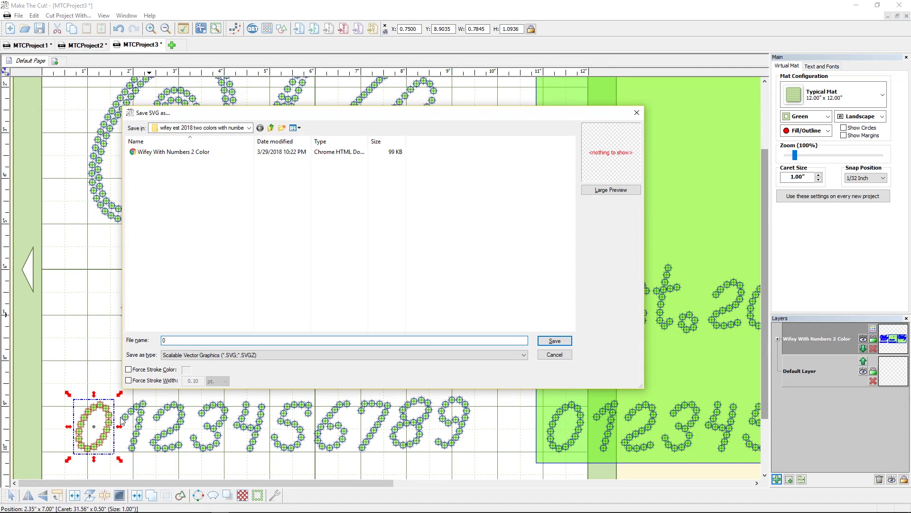
left_click(553, 341)
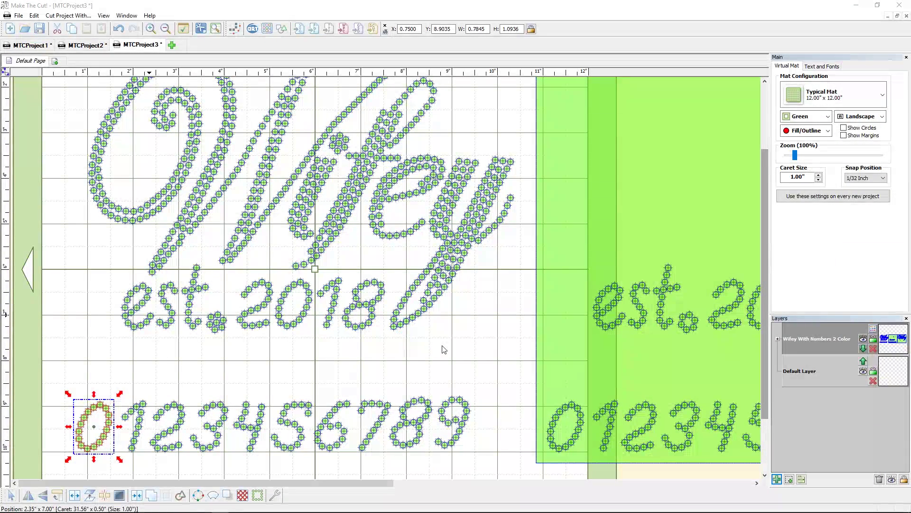
left_click(522, 280)
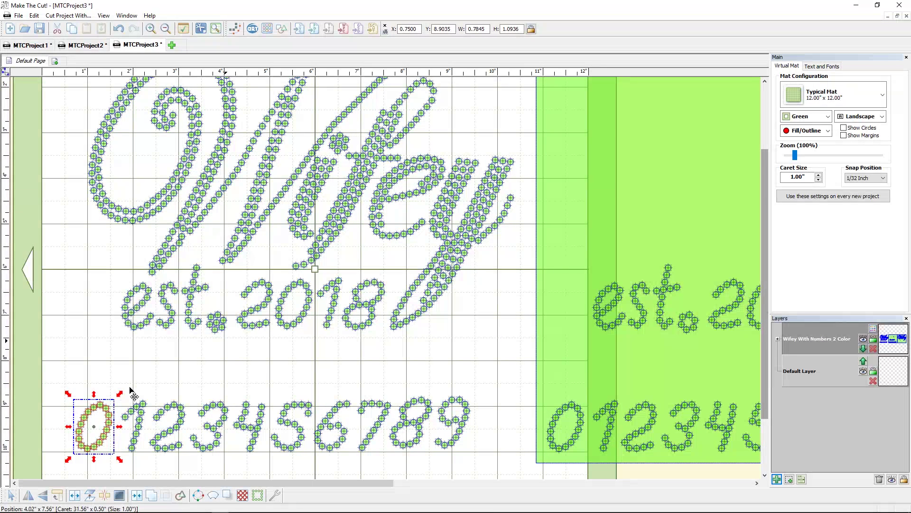
key("Delete")
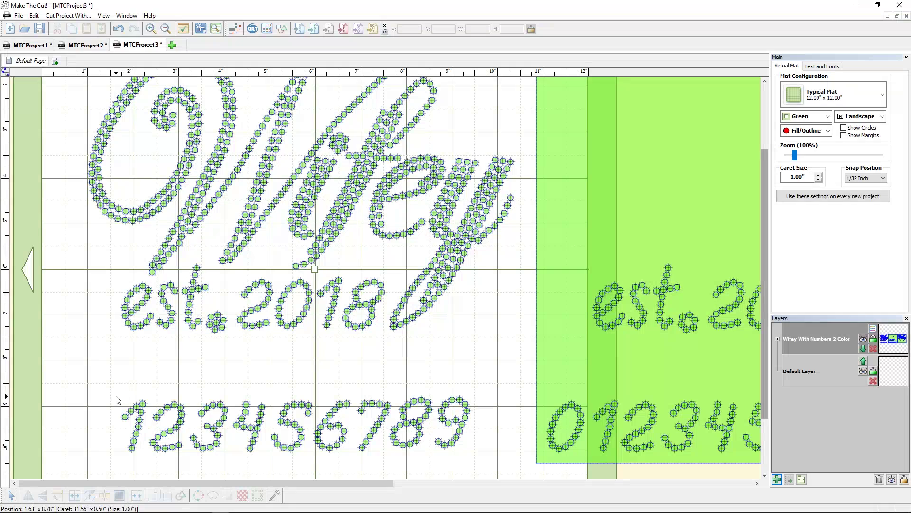
Export the digit 1 from the first template's number row as an SVG named 1 in the same folder
left_click(147, 456)
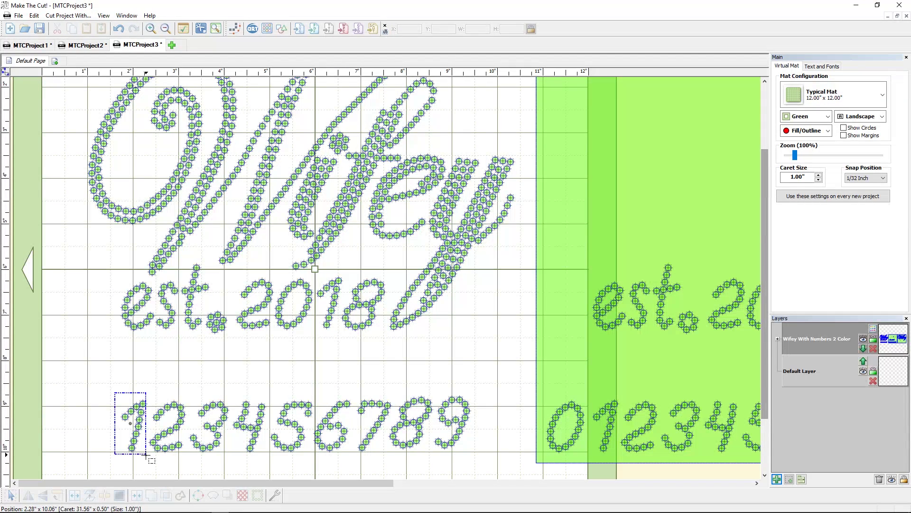
left_click_drag(148, 455, 148, 455)
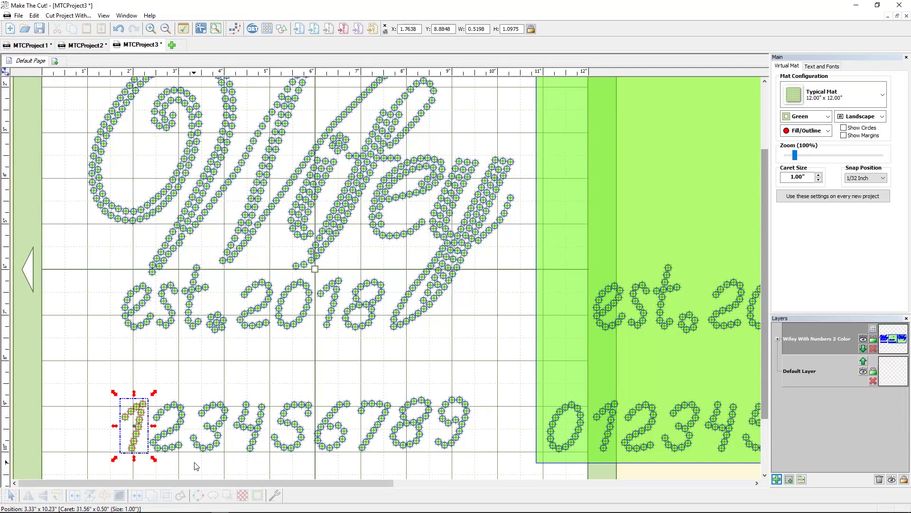
key("ctrl+e")
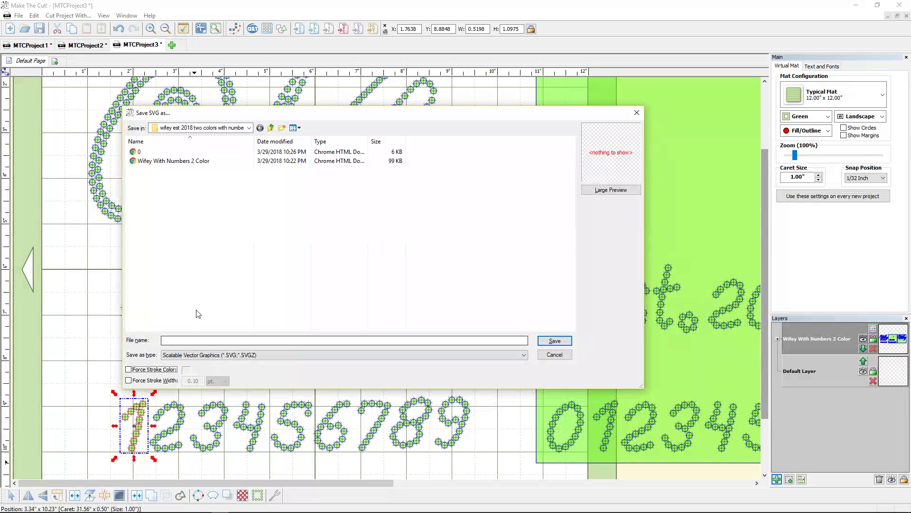
left_click(194, 341)
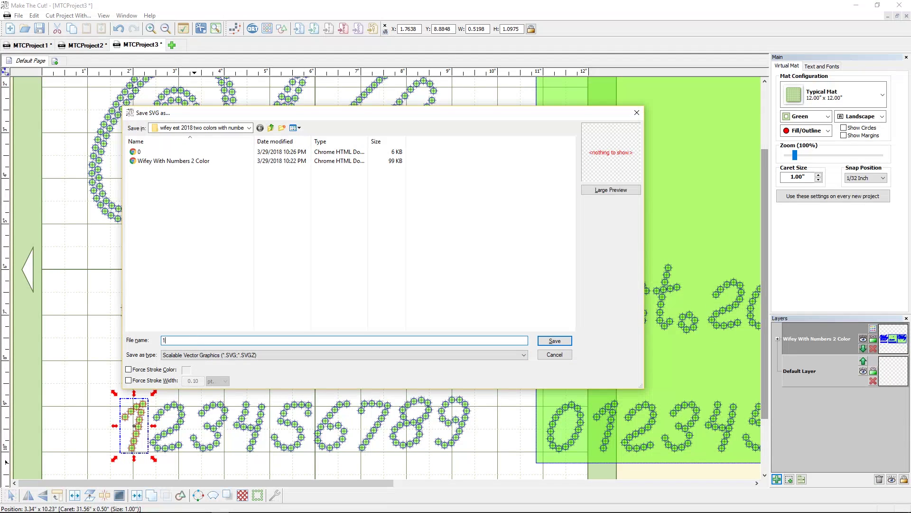
left_click(554, 341)
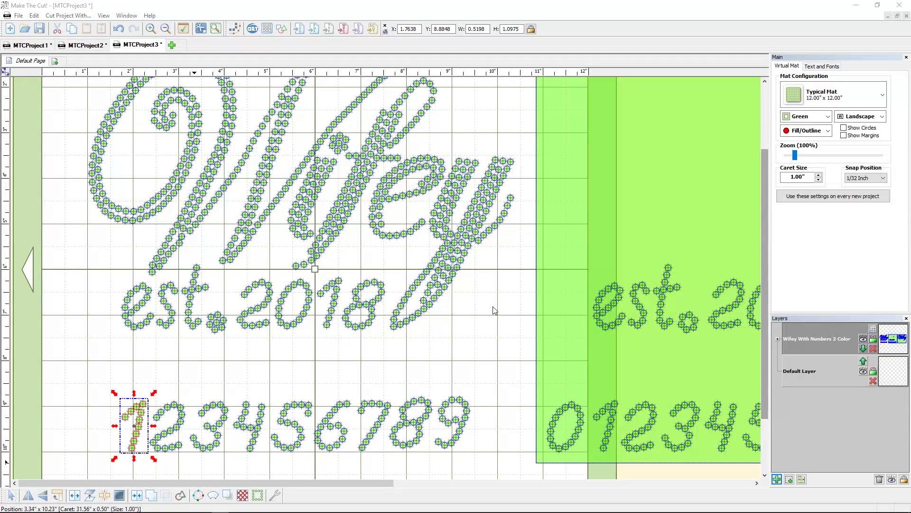
Remove the exported digits 1 and 2 from the first template's number row
left_click(515, 284)
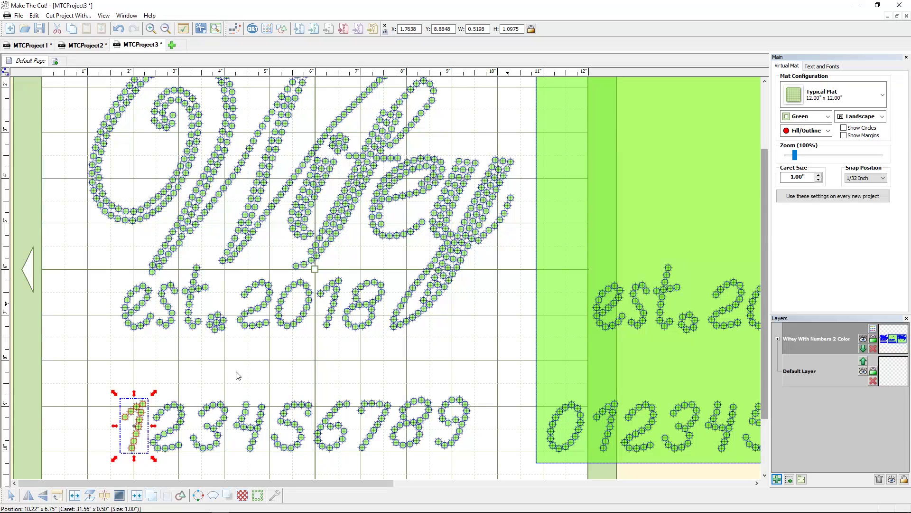
key("Delete")
key("Delete")
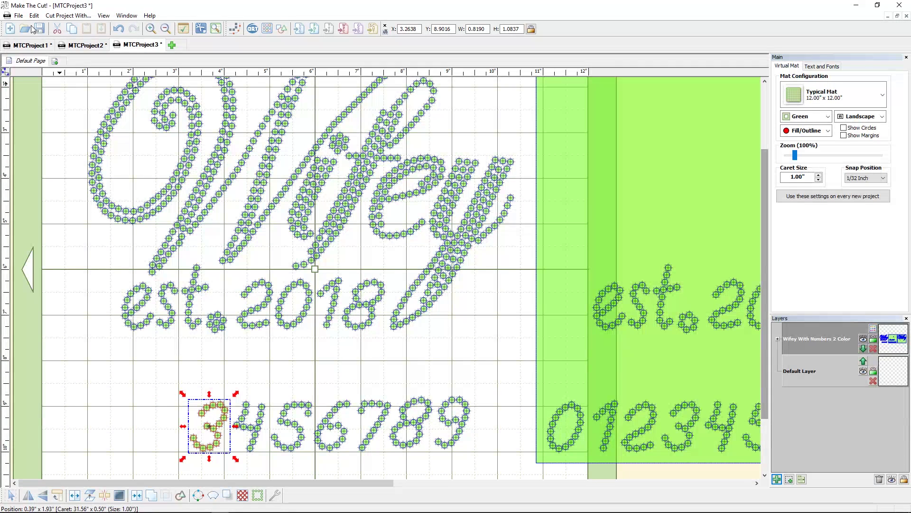
Export the digit 3 from the first template's number row as an SVG named 3 and delete that digit from the mat
left_click(19, 16)
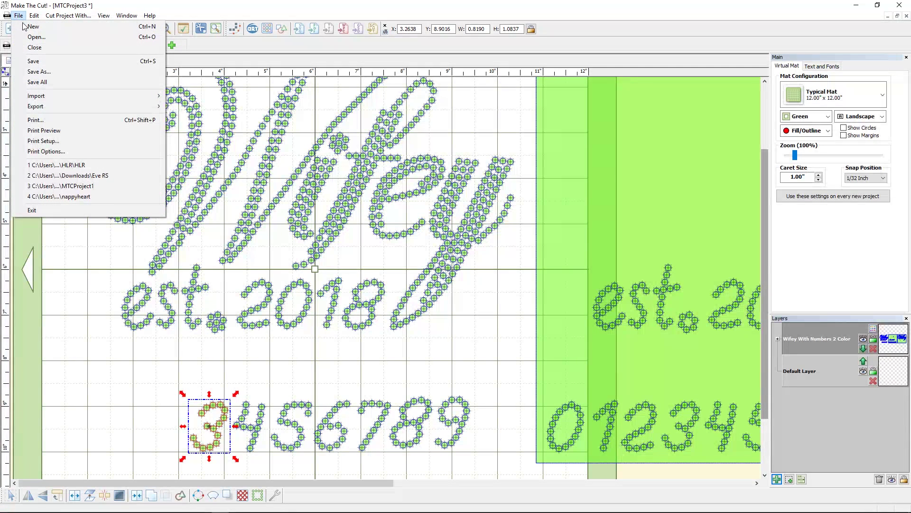
mouse_move(40, 108)
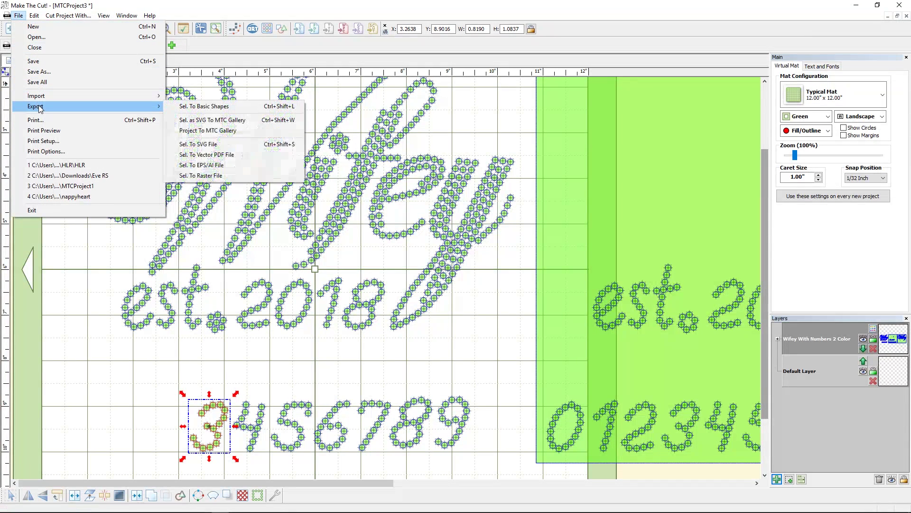
left_click(201, 144)
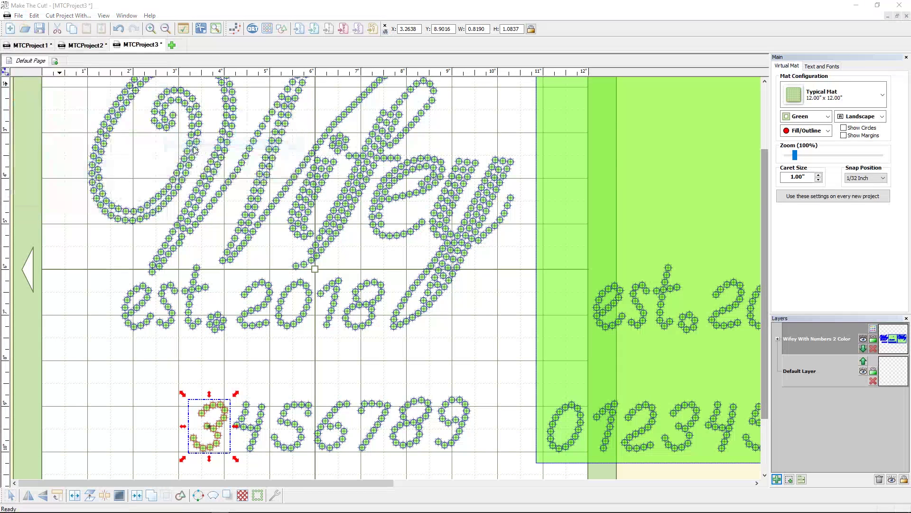
left_click(229, 339)
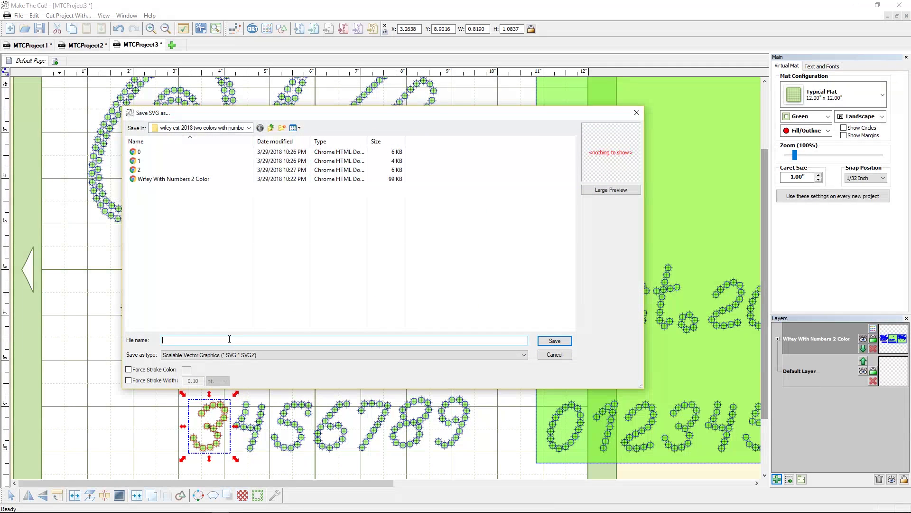
type("3")
left_click(559, 342)
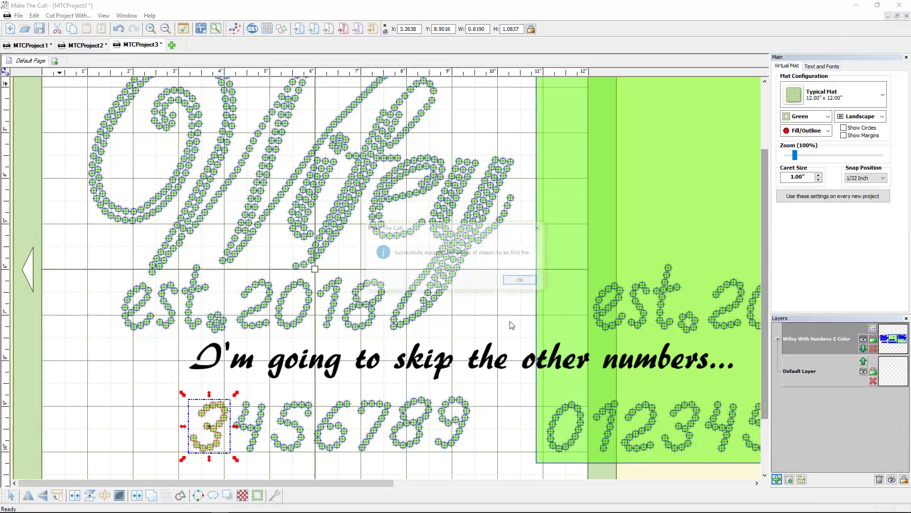
left_click(524, 284)
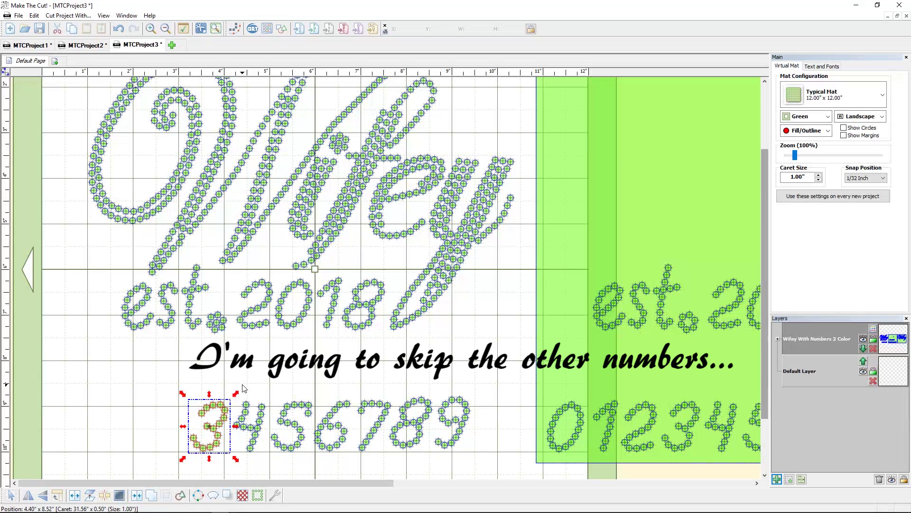
key("Delete")
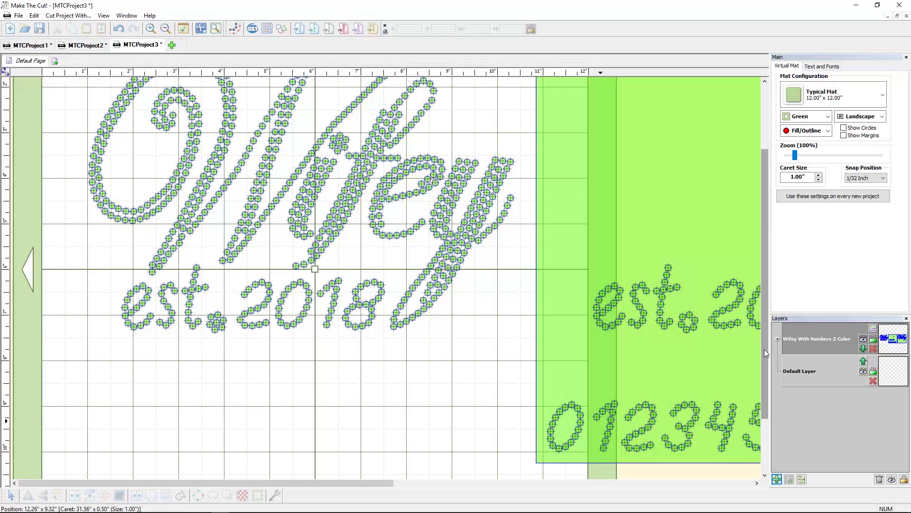
Export the complete Wifey est. 2018 design as an SVG named Wifey 1color and delete it from the mat
scroll(765, 353, "up", 3)
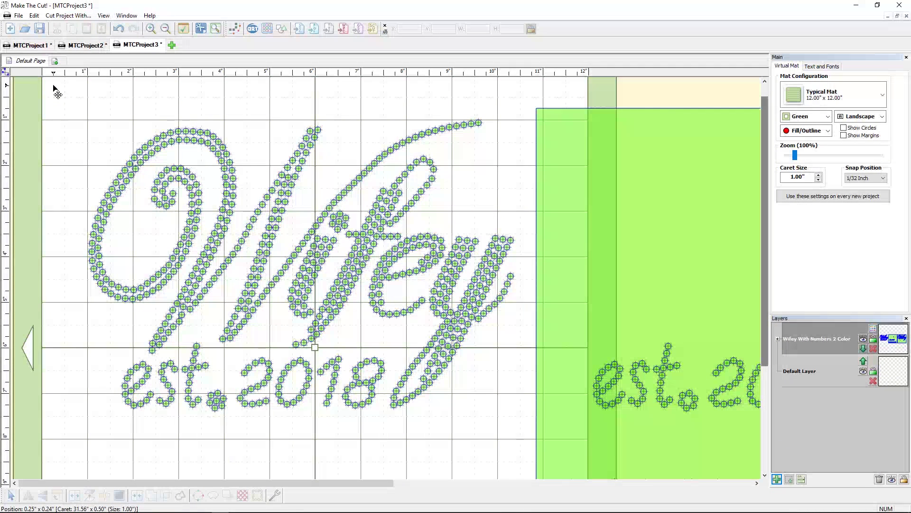
left_click_drag(53, 84, 526, 429)
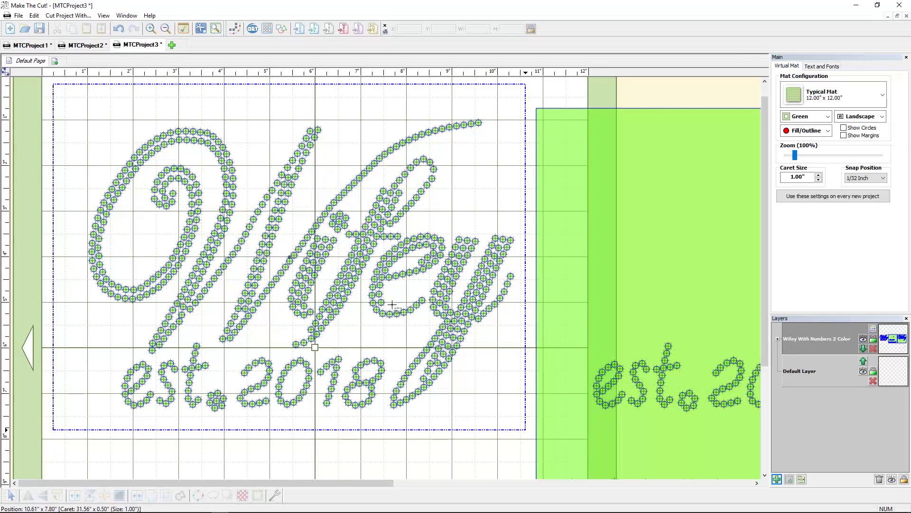
left_click(341, 327)
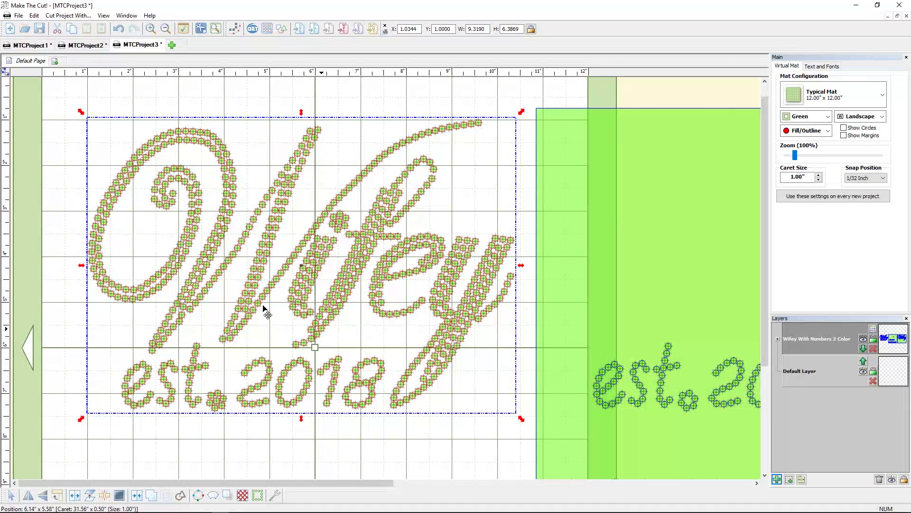
key("ctrl+e")
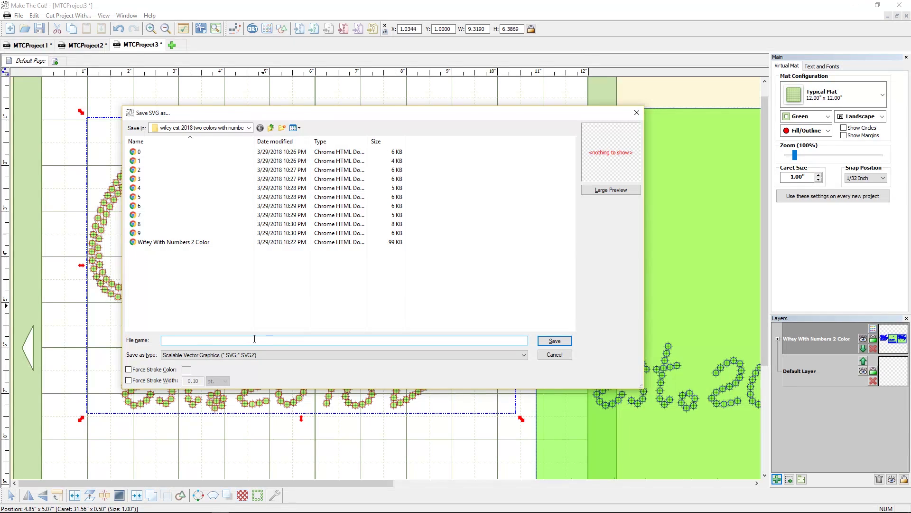
type("Wifey 1color")
left_click(543, 341)
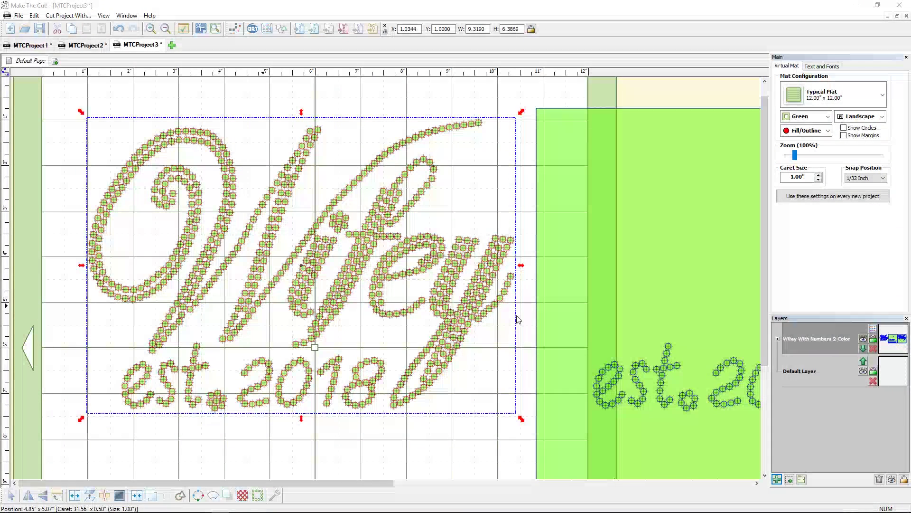
left_click(528, 283)
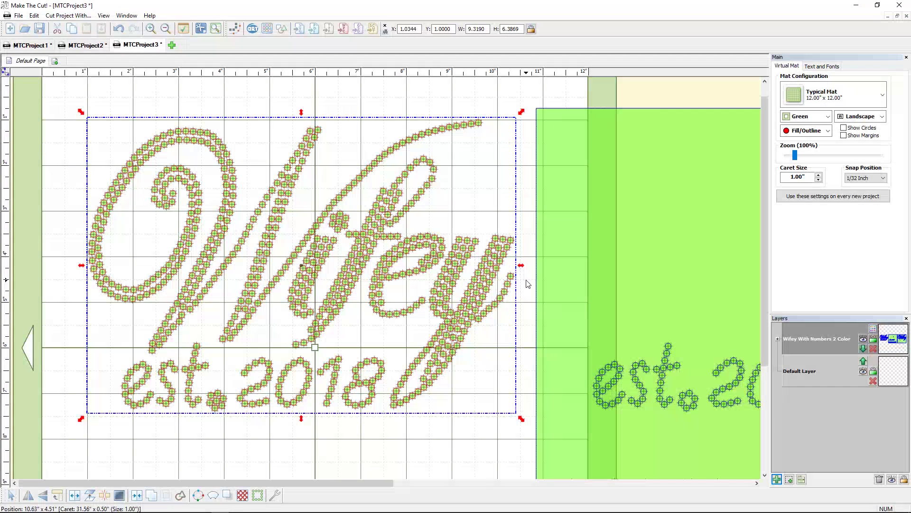
key("Delete")
Move the two remaining templates together onto the mat, to X 0.1875 and Y -0.2813
left_click_drag(299, 482, 531, 505)
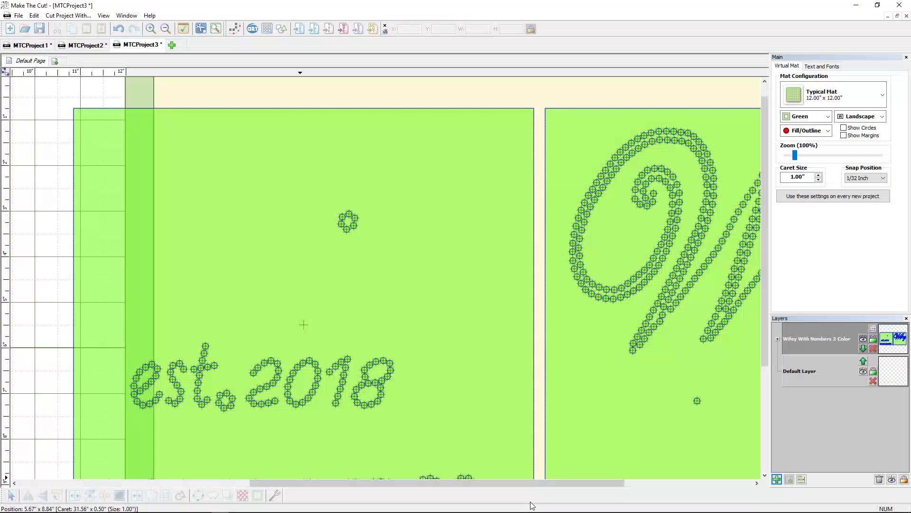
key("ctrl+a")
left_click_drag(398, 433, 162, 423)
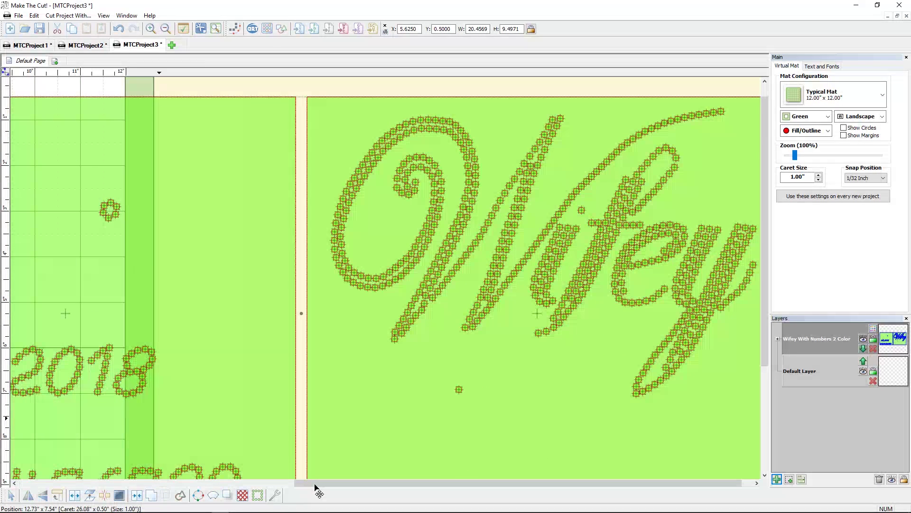
left_click_drag(314, 484, 38, 492)
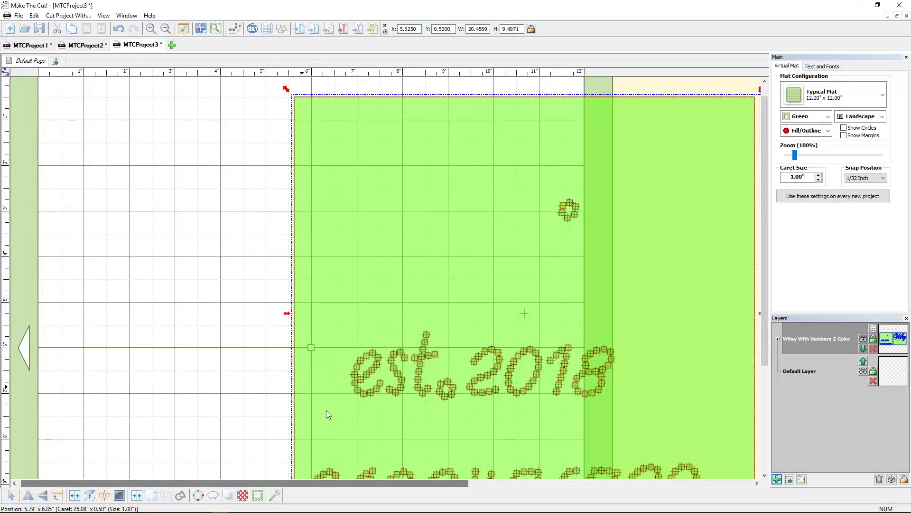
left_click_drag(218, 342, 85, 379)
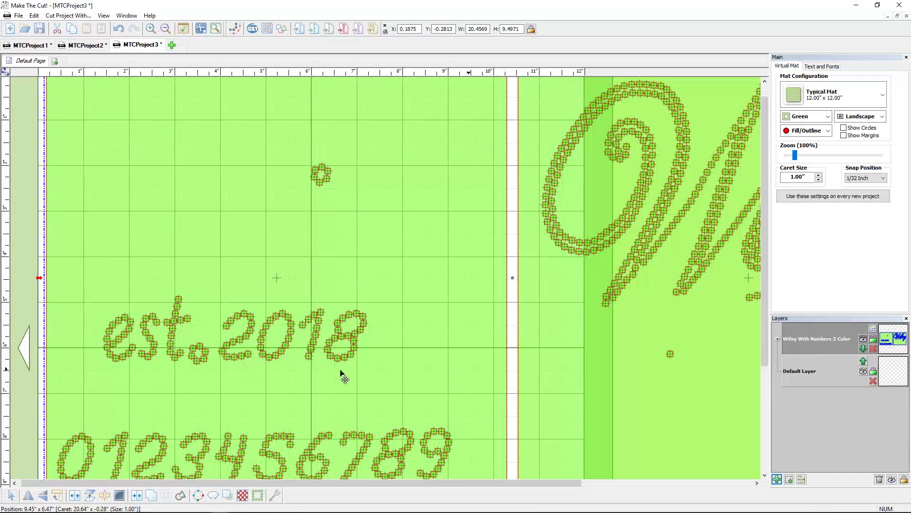
Delete the whole 0–9 number row beneath est. 2018 in the first remaining template
left_click_drag(765, 325, 763, 411)
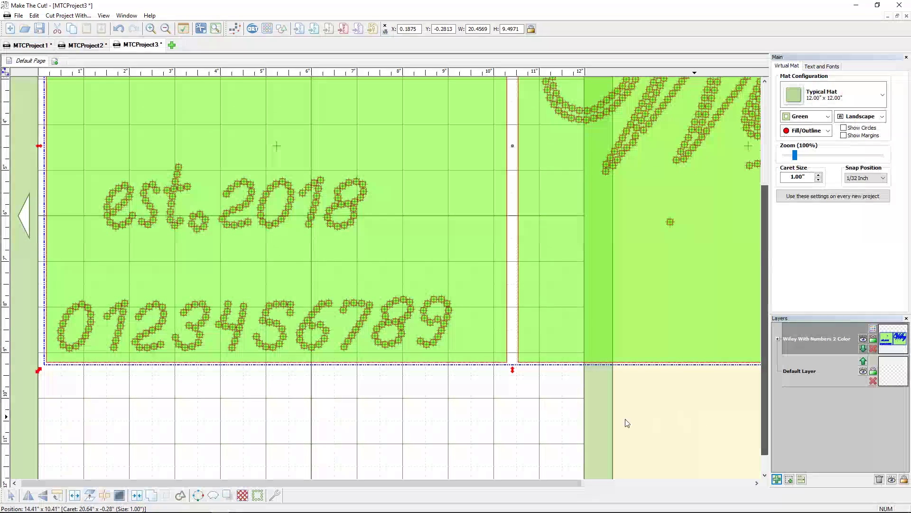
left_click(539, 410)
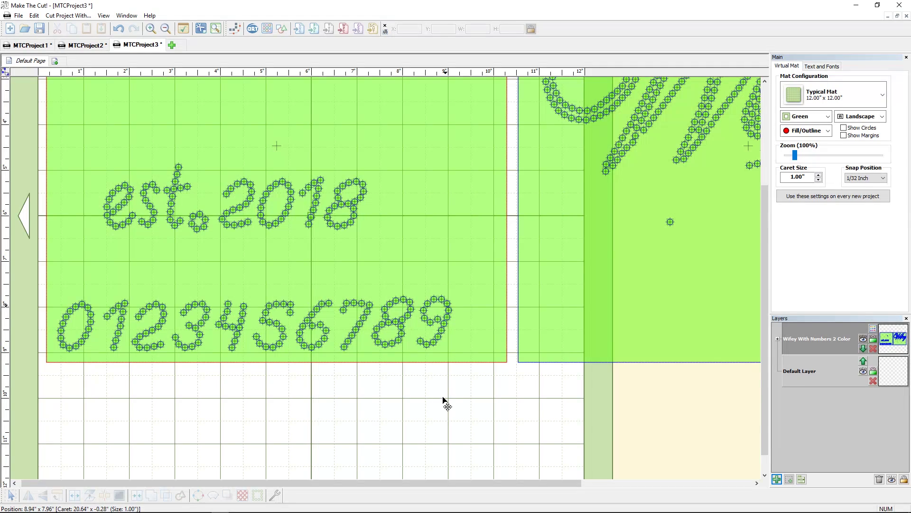
left_click(459, 394)
left_click_drag(459, 394, 43, 289)
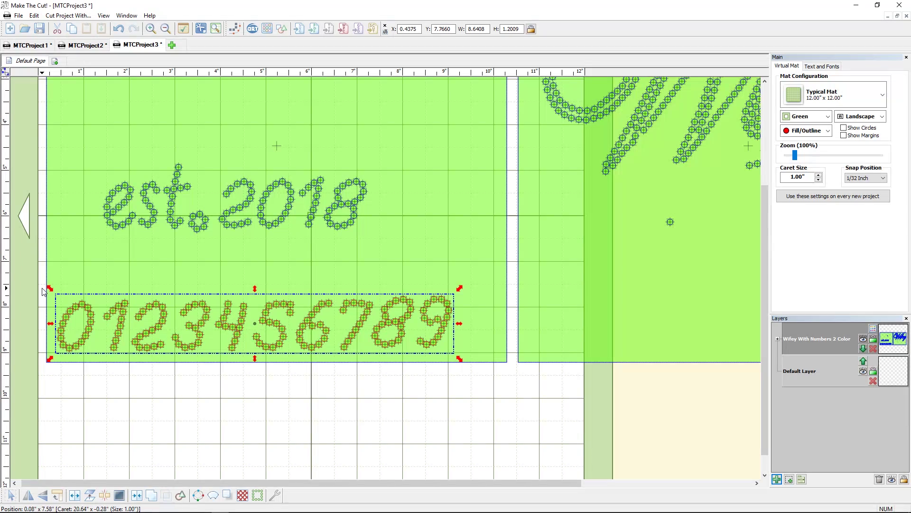
key("Delete")
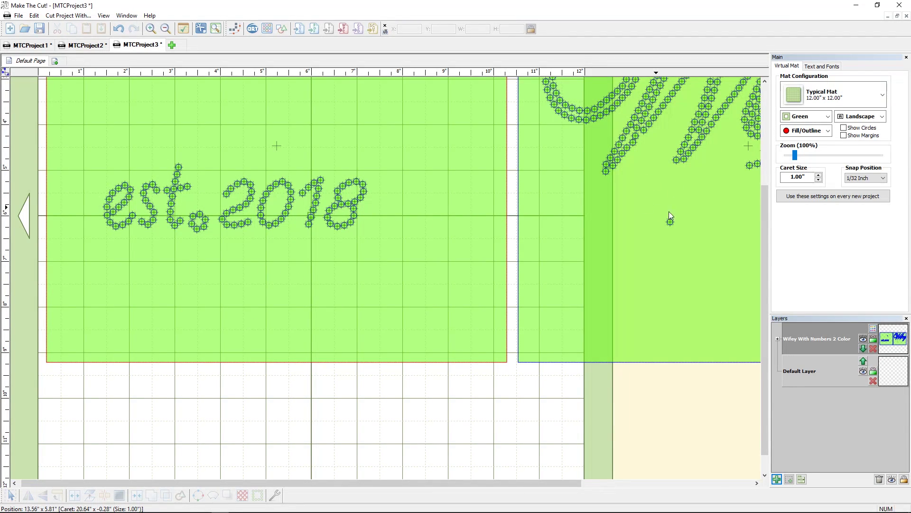
Try to join all the remaining template artwork into one shape, and undo the join
left_click_drag(415, 486, 384, 496)
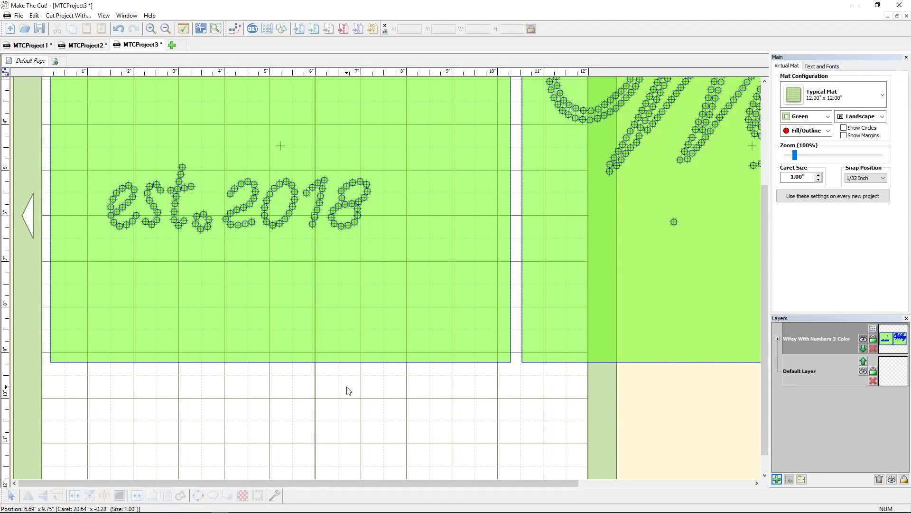
key("ctrl+a")
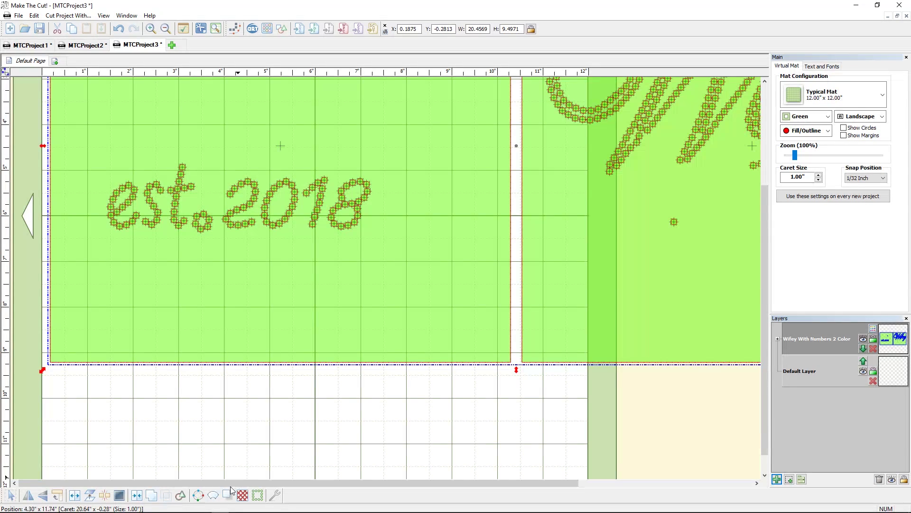
left_click(136, 496)
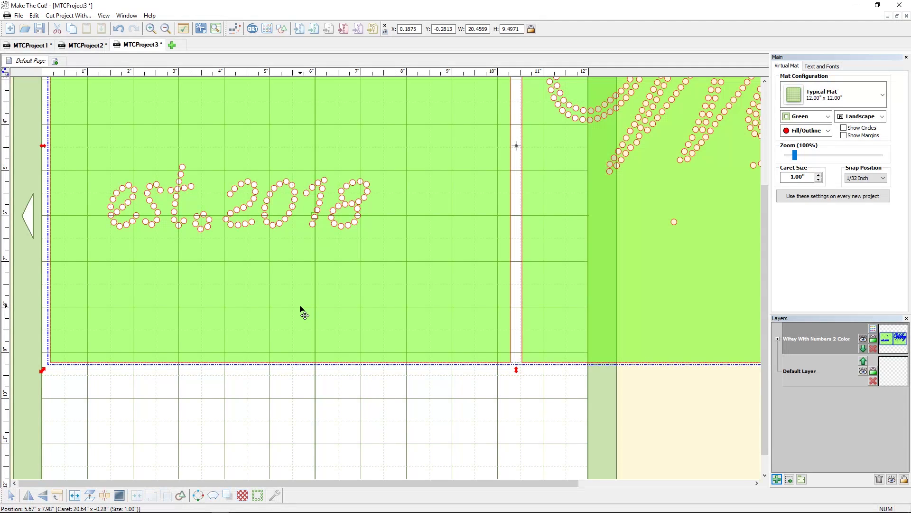
left_click_drag(764, 363, 763, 325)
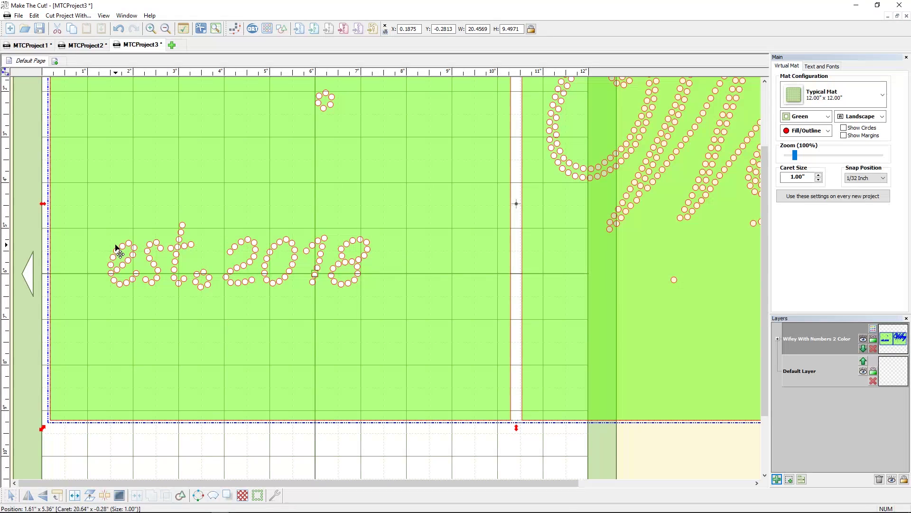
left_click(120, 28)
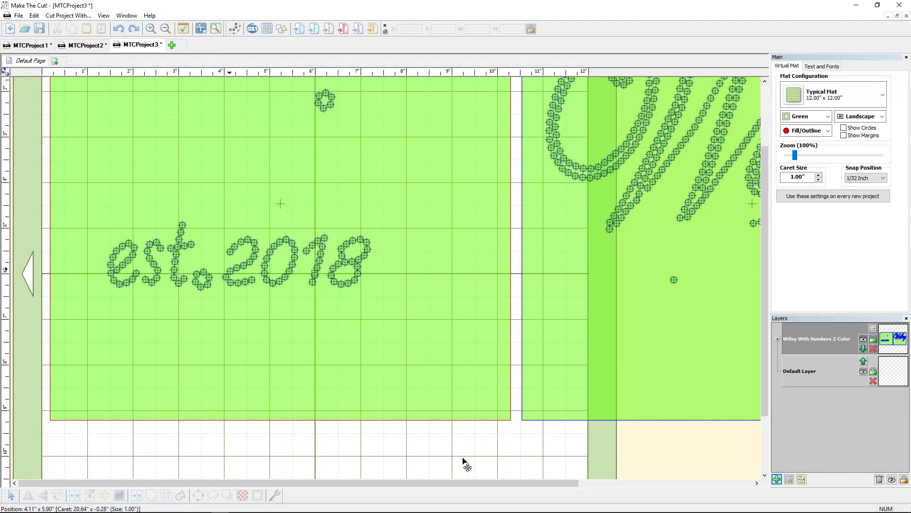
Shorten the background rectangles of both templates from their lower edges to about 6.87 inches high, just below the rhinestone lettering
left_click(382, 370)
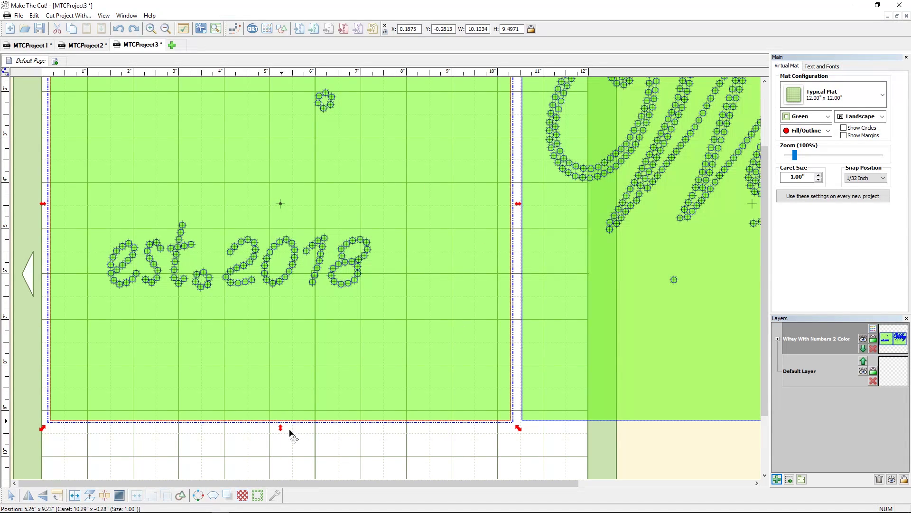
left_click_drag(280, 428, 283, 312)
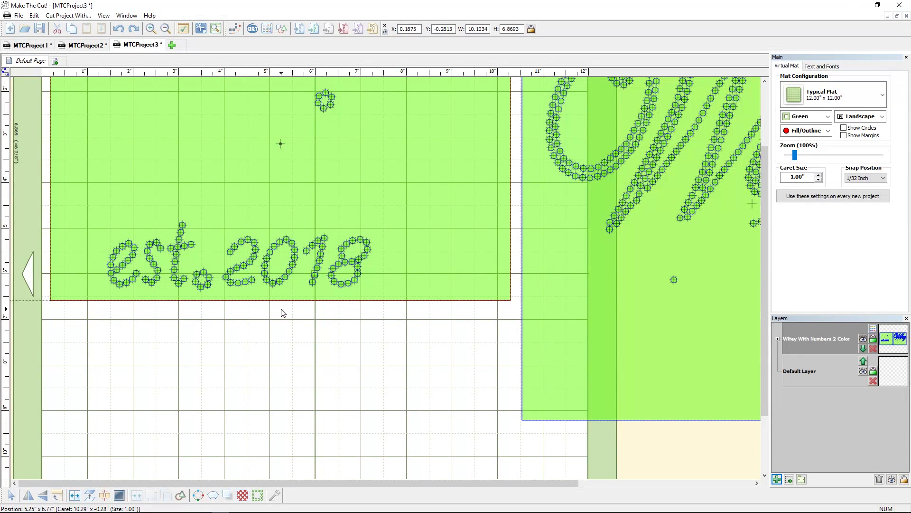
left_click(587, 403)
left_click_drag(280, 484, 401, 484)
left_click_drag(597, 428, 593, 305)
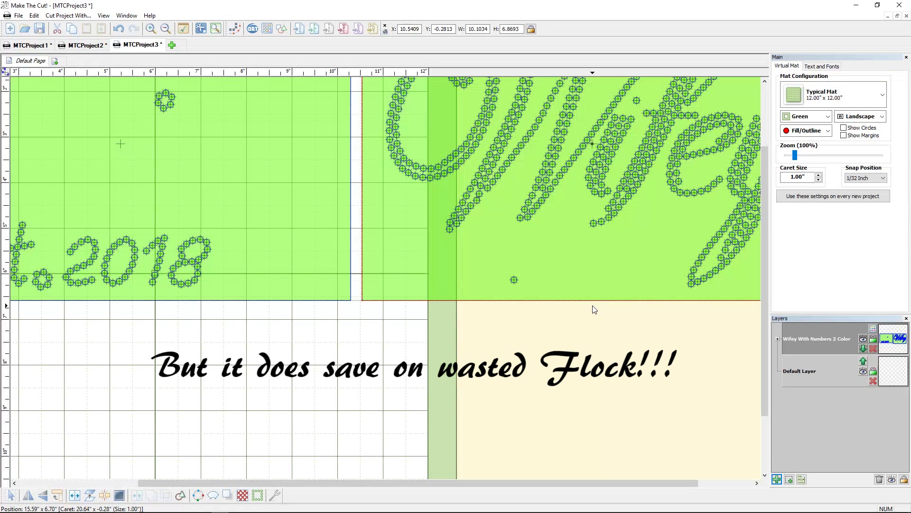
left_click(409, 420)
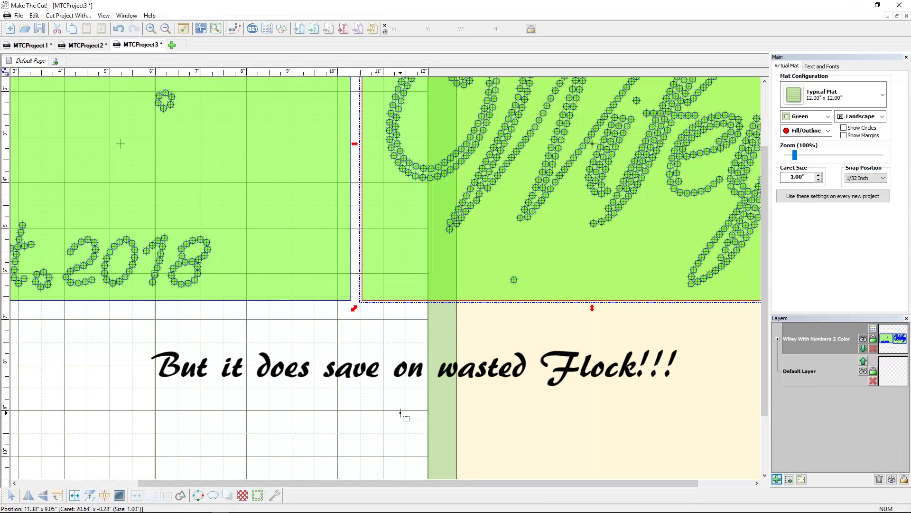
left_click_drag(404, 484, 278, 496)
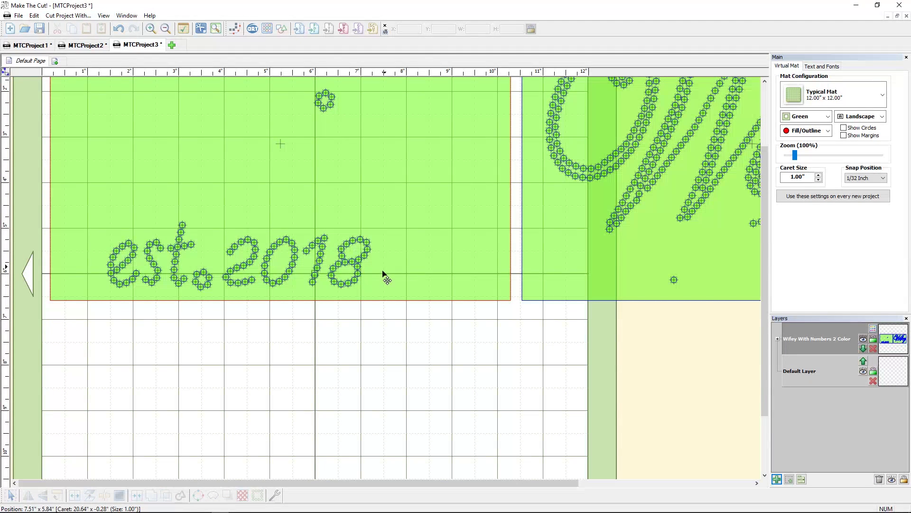
left_click_drag(229, 327, 381, 224)
left_click_drag(380, 265, 380, 266)
left_click(368, 369)
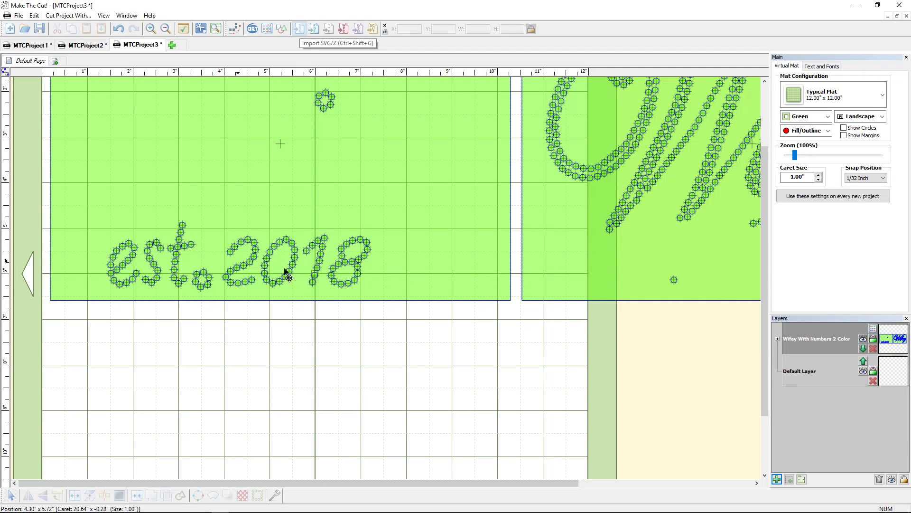
Import the SVG file for digit 1 and move it just beneath the 2018 of the first template, to X 4.0313 and Y 6.8750
left_click(299, 29)
left_click(142, 162)
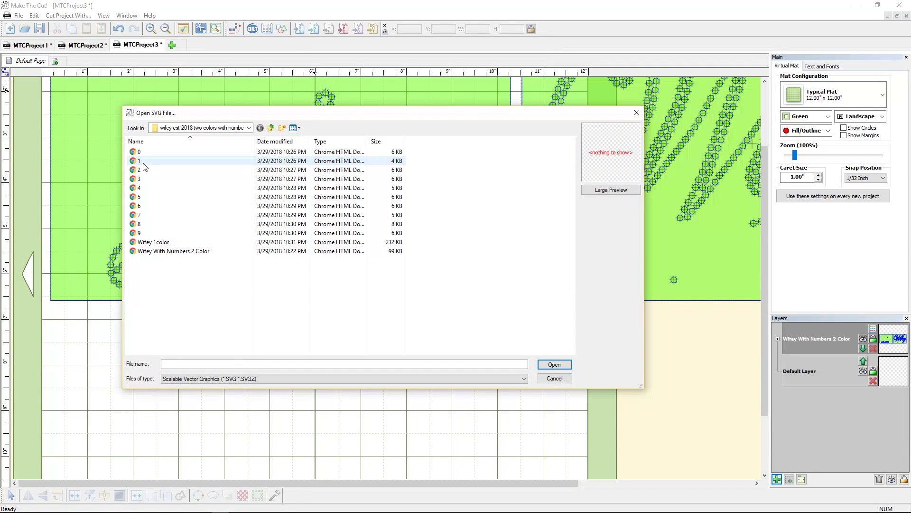
left_click(553, 364)
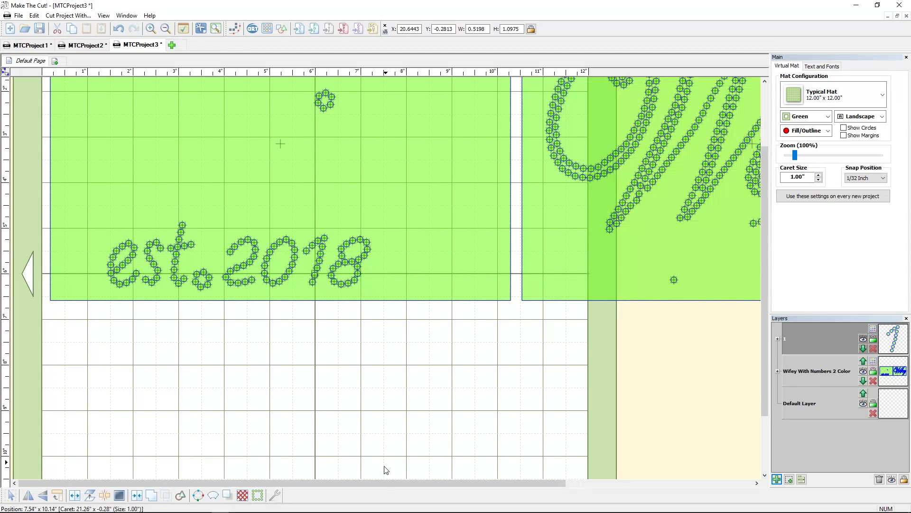
left_click_drag(383, 482, 572, 484)
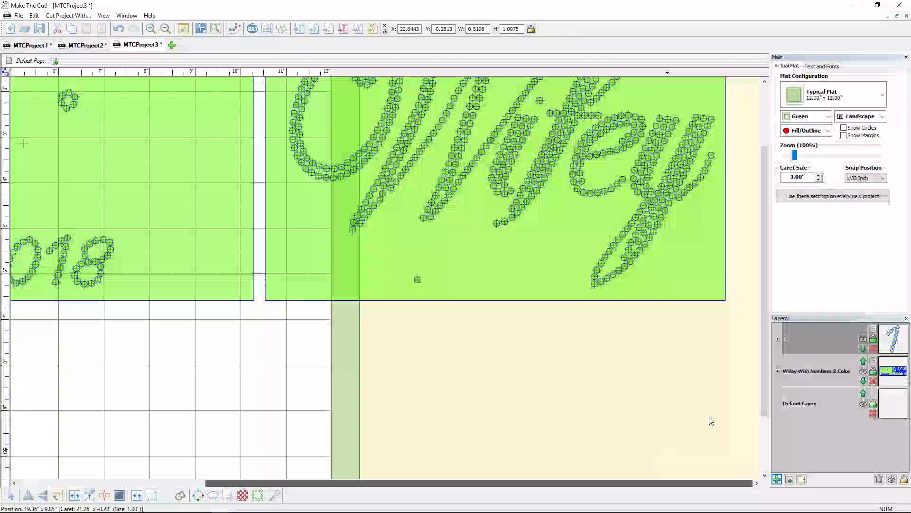
scroll(768, 388, "up", 3)
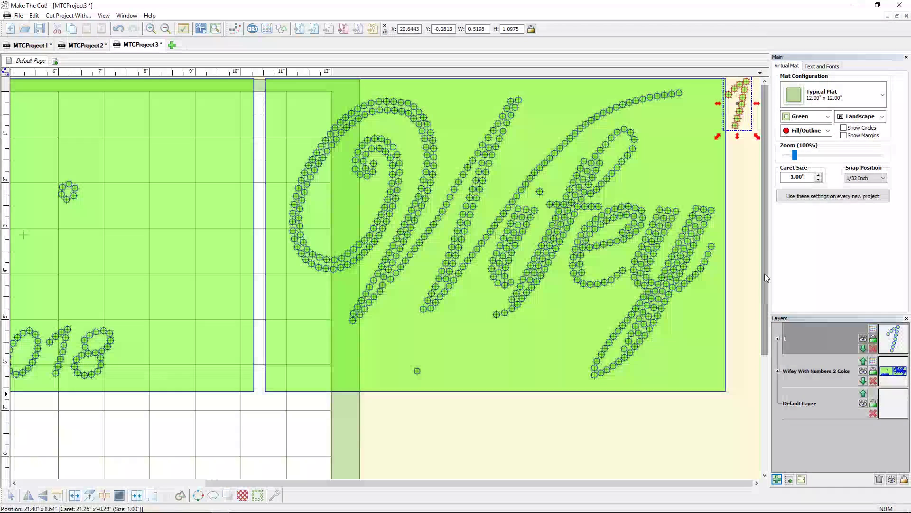
left_click_drag(751, 107, 159, 439)
scroll(273, 491, "left", 5)
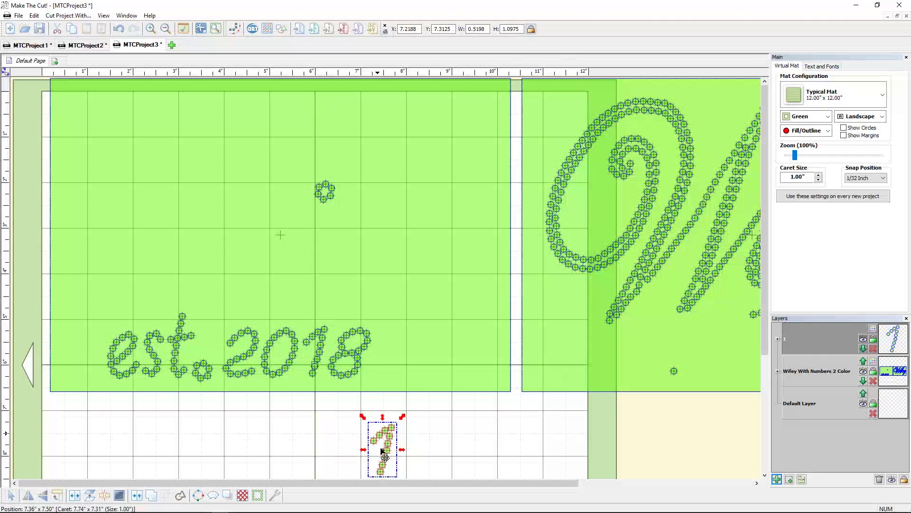
left_click_drag(359, 450, 245, 439)
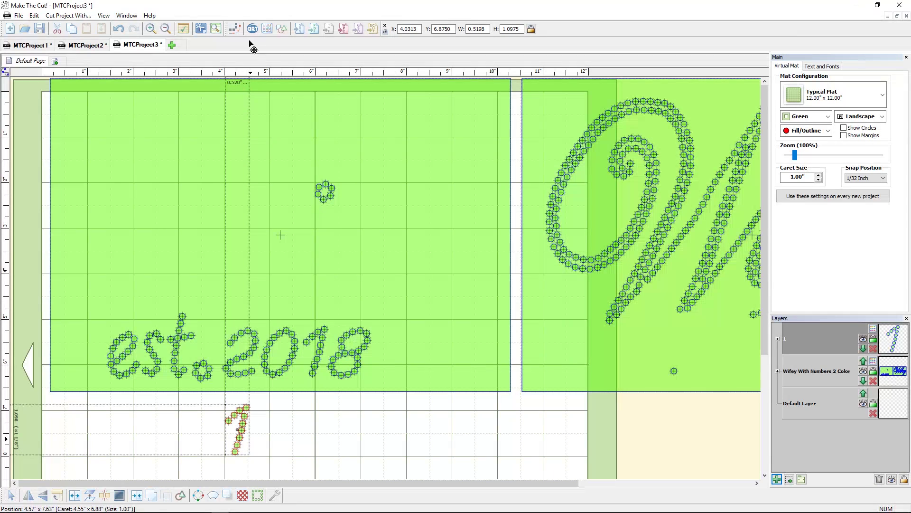
Import the SVG file for digit 9 three times, completing the year 1999 in the row beneath the first template
left_click(300, 29)
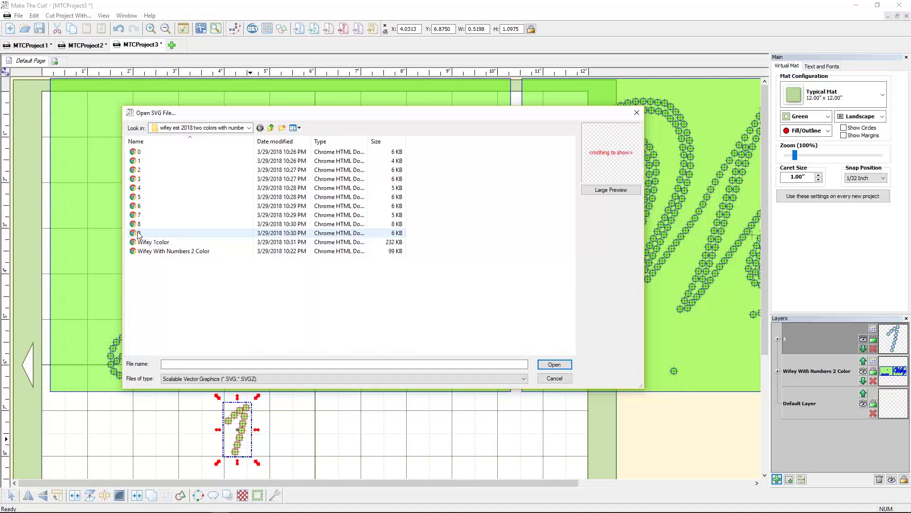
left_click(140, 233)
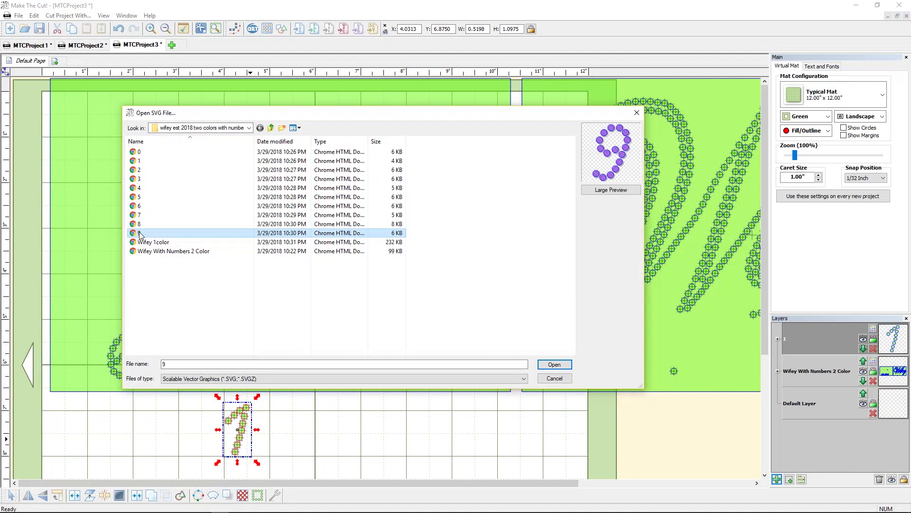
left_click(563, 367)
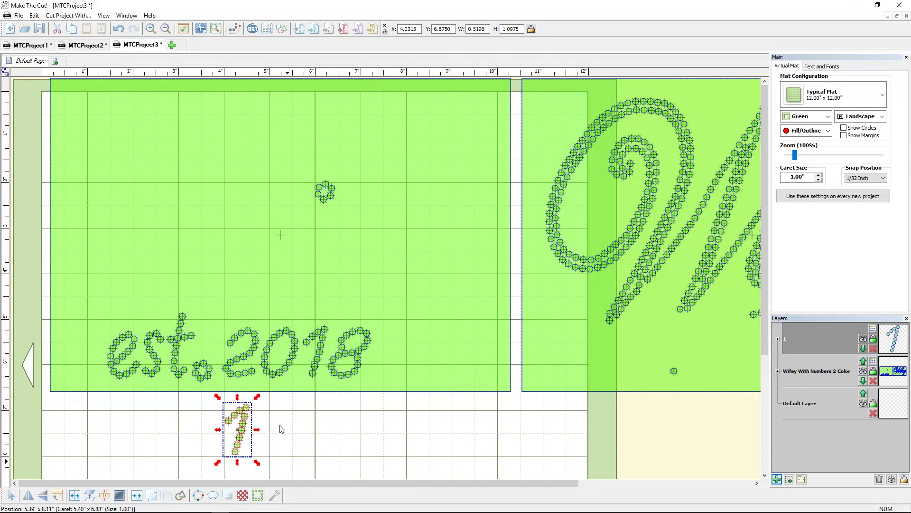
key("ctrl+v")
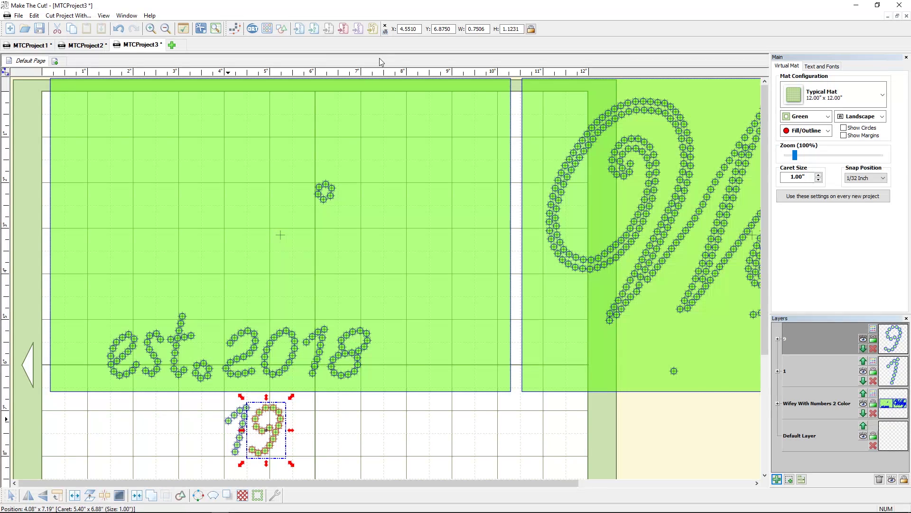
left_click(303, 31)
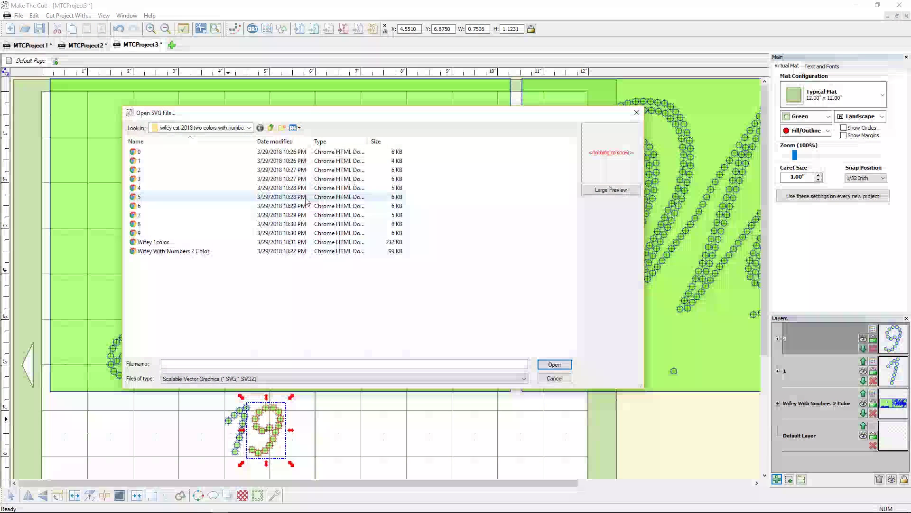
left_click(186, 233)
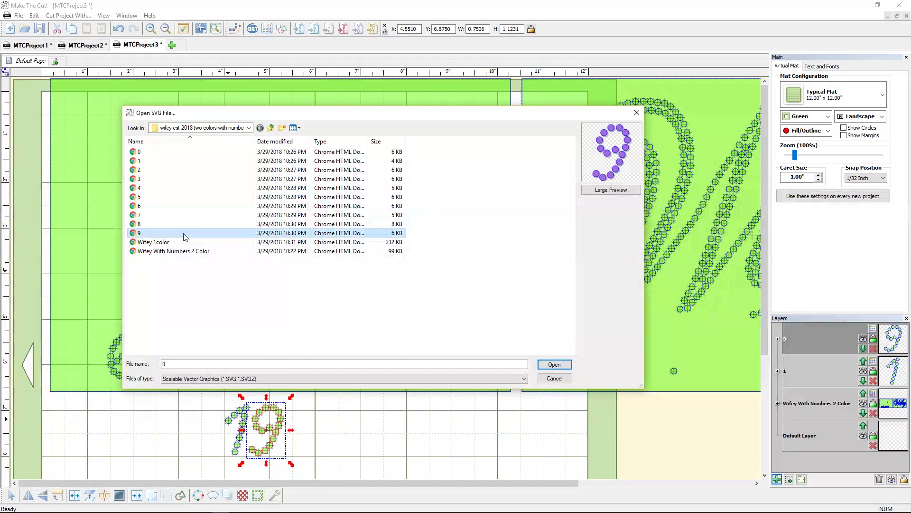
left_click(555, 364)
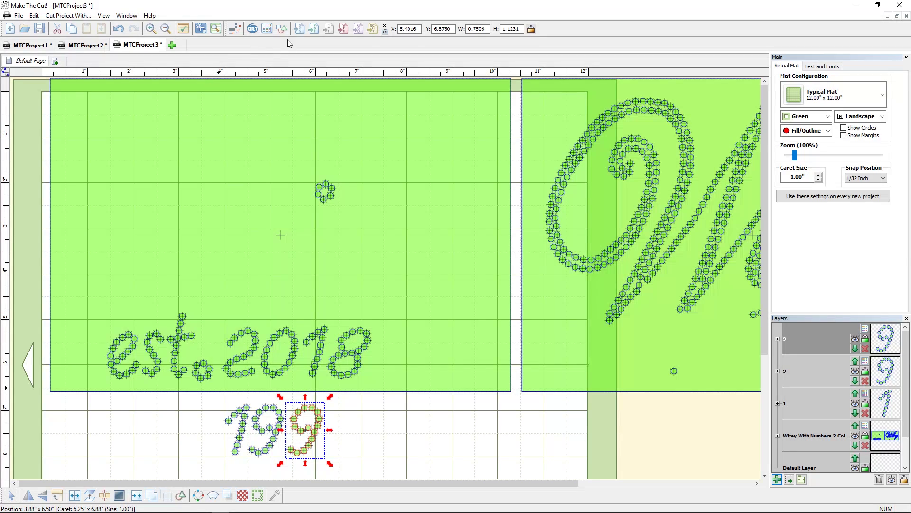
left_click(299, 29)
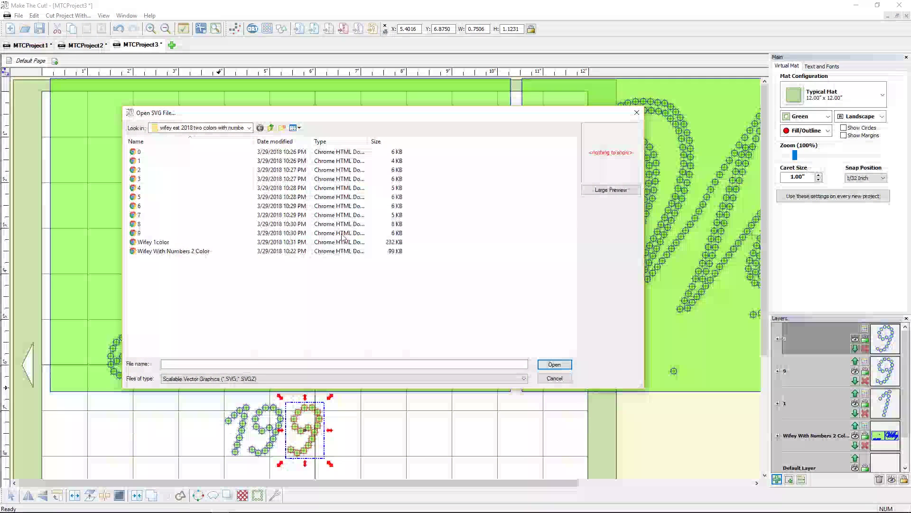
left_click(214, 232)
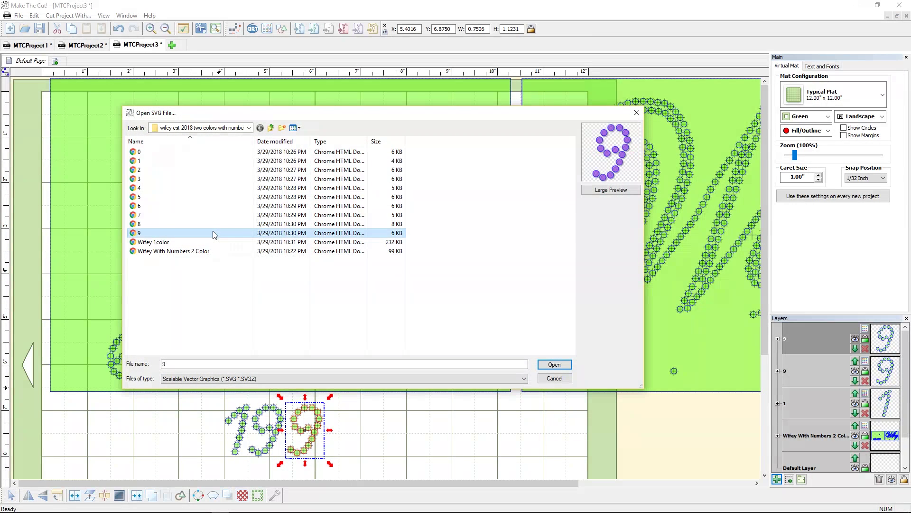
left_click(545, 365)
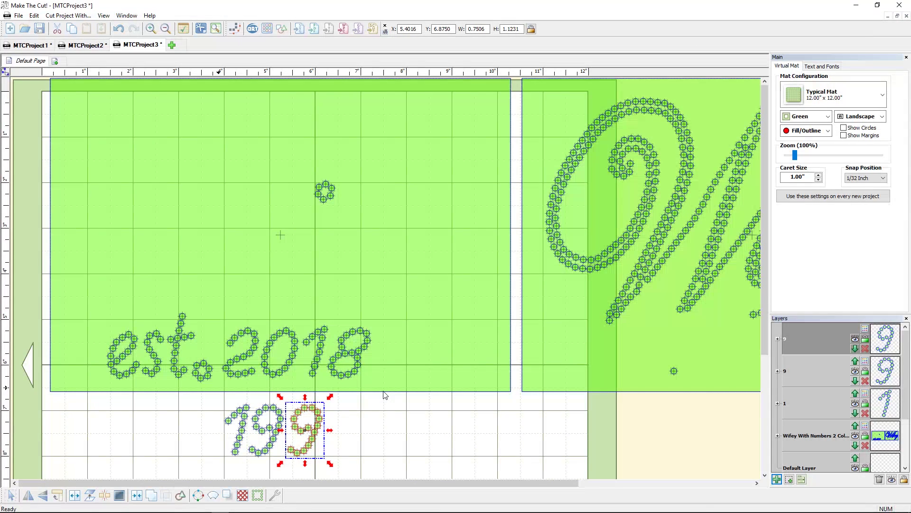
key("ctrl+d")
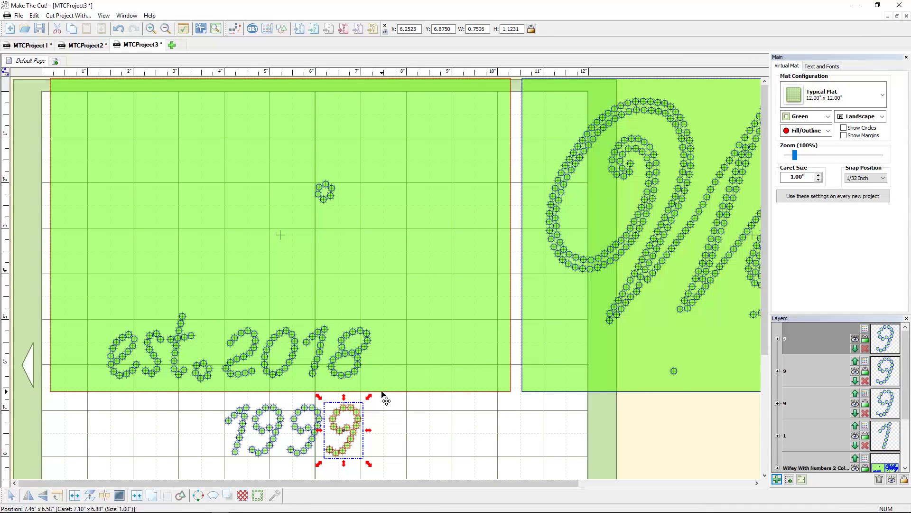
left_click(400, 464)
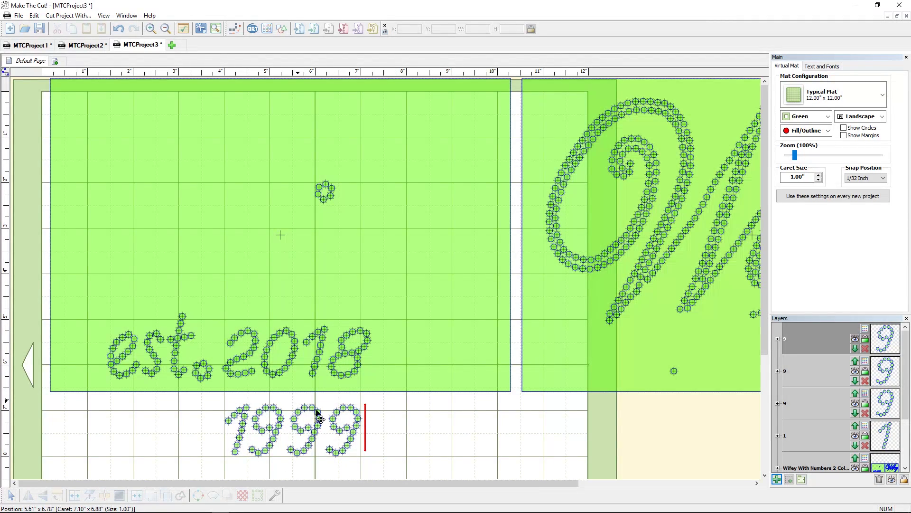
Try laying the whole 1999 row over 2018, and return it beneath the template to X 4.1250 and Y 6.9688
left_click_drag(382, 468, 217, 399)
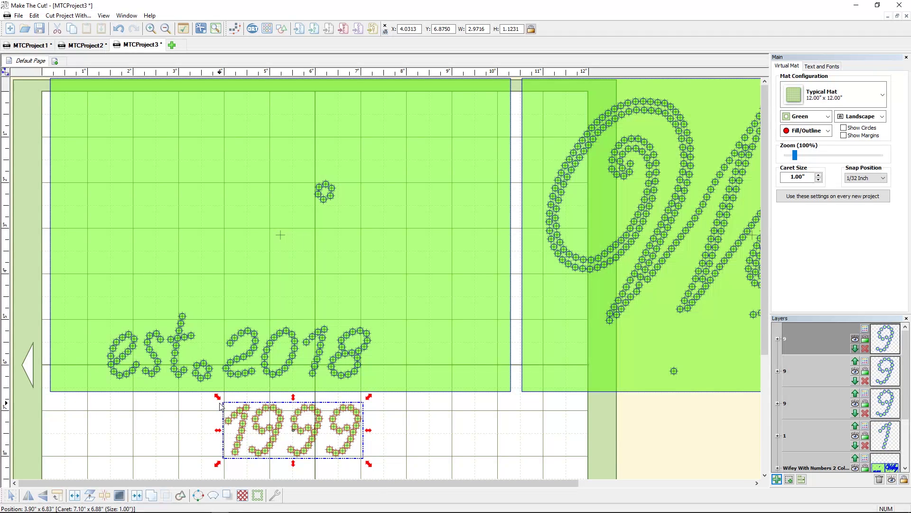
left_click_drag(278, 370, 274, 357)
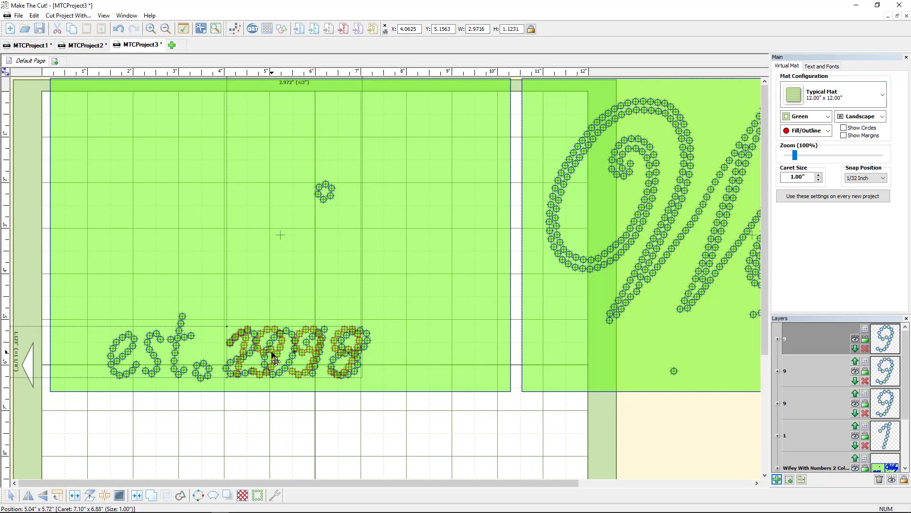
left_click_drag(274, 357, 277, 439)
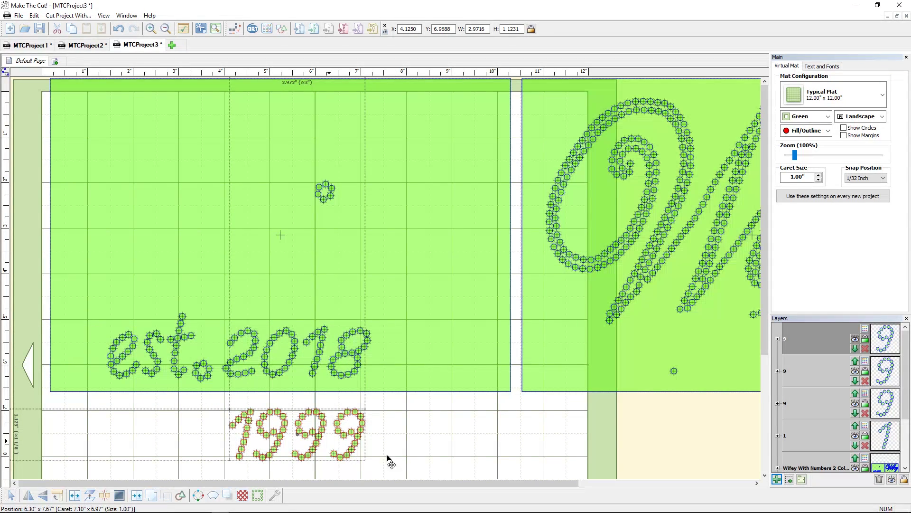
left_click(417, 455)
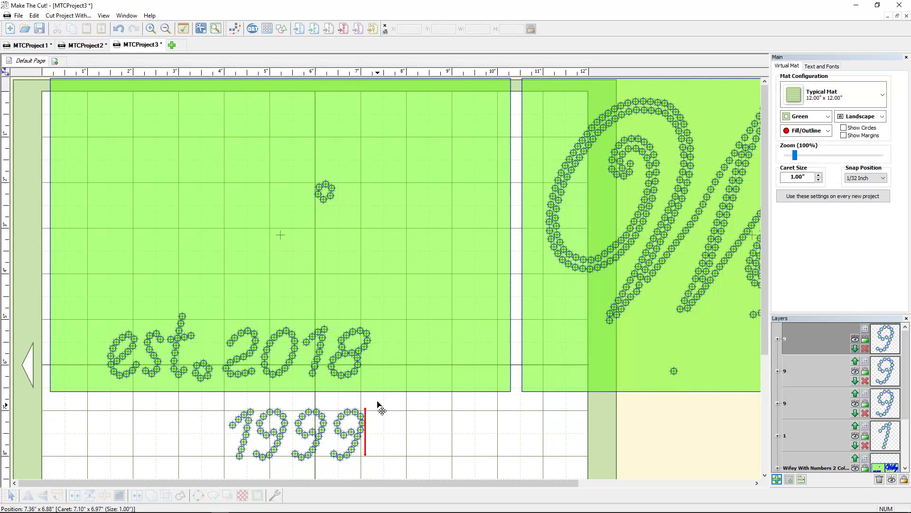
Delete the year 2018 from the first template, keeping the est. lettering and the 1999 row
left_click_drag(383, 402, 406, 392)
left_click_drag(384, 403, 218, 302)
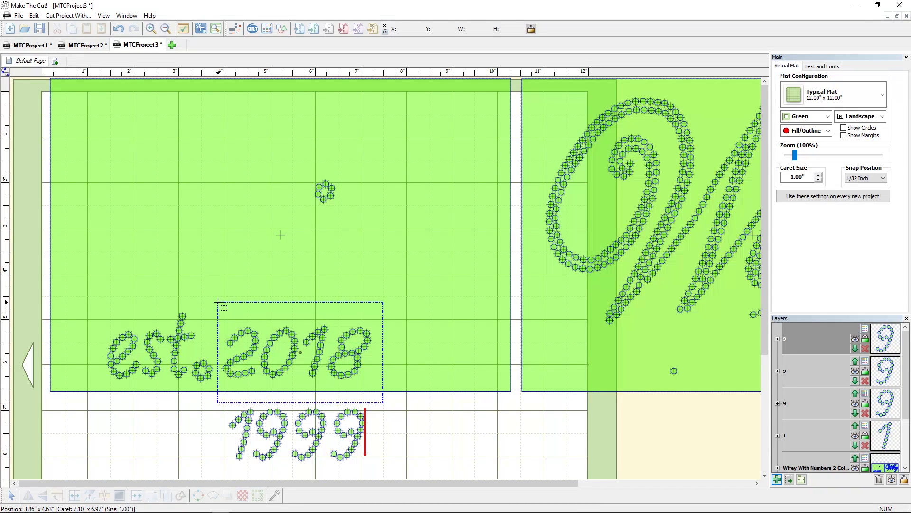
left_click_drag(217, 302, 217, 302)
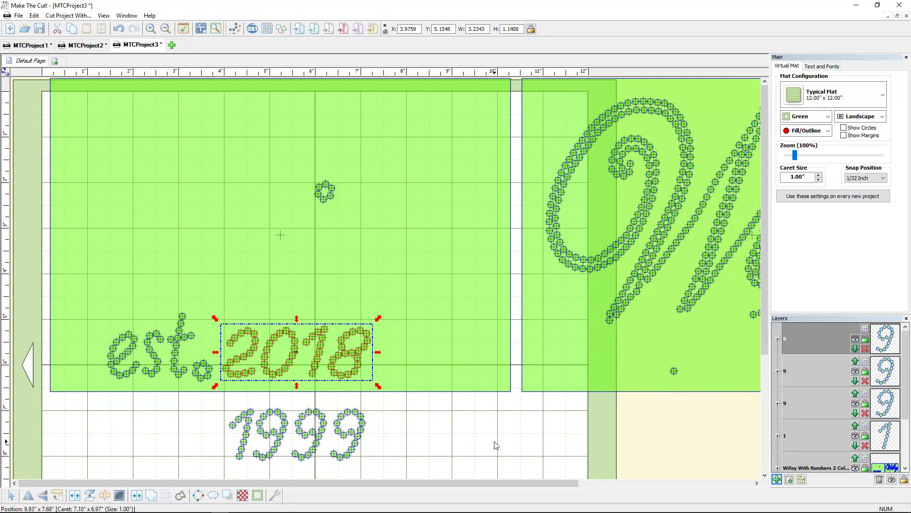
key("Delete")
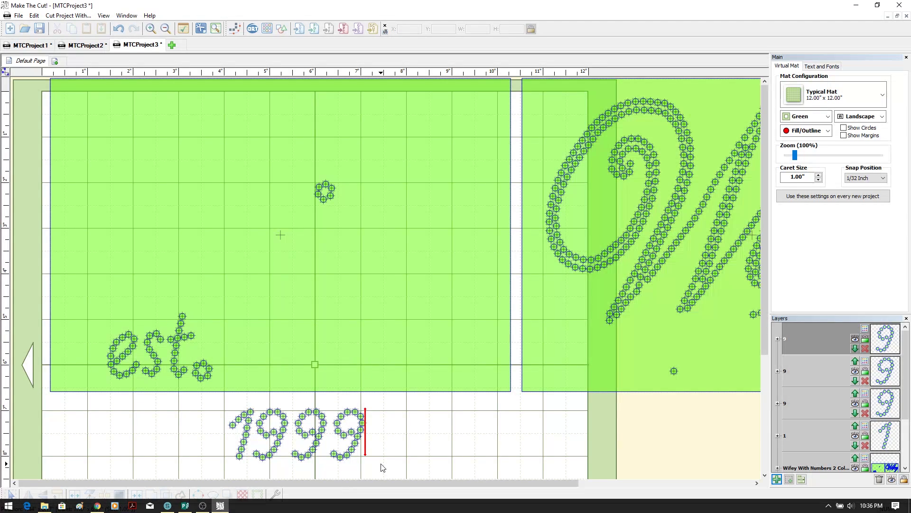
Move the whole 1999 row into the template beside est., to X 4.0313 and Y 5.1563
left_click_drag(381, 464, 213, 401)
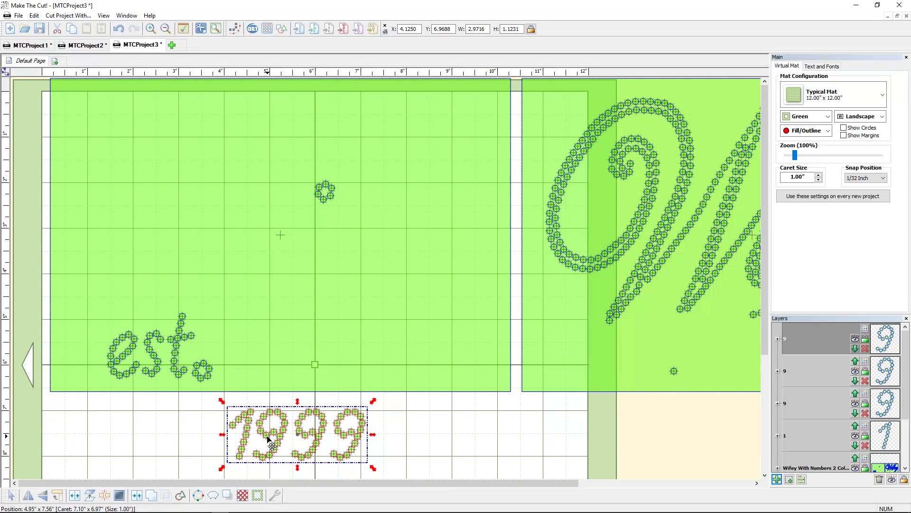
left_click_drag(269, 439, 267, 361)
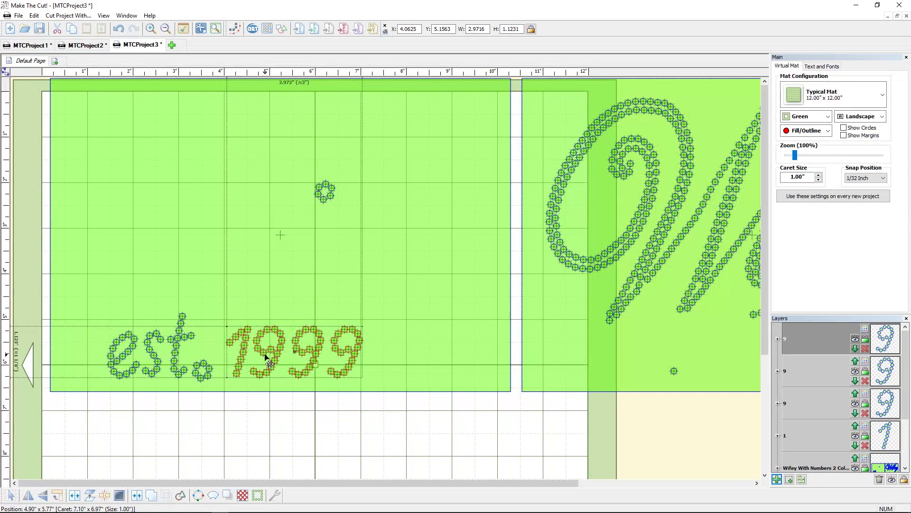
left_click_drag(265, 355, 267, 364)
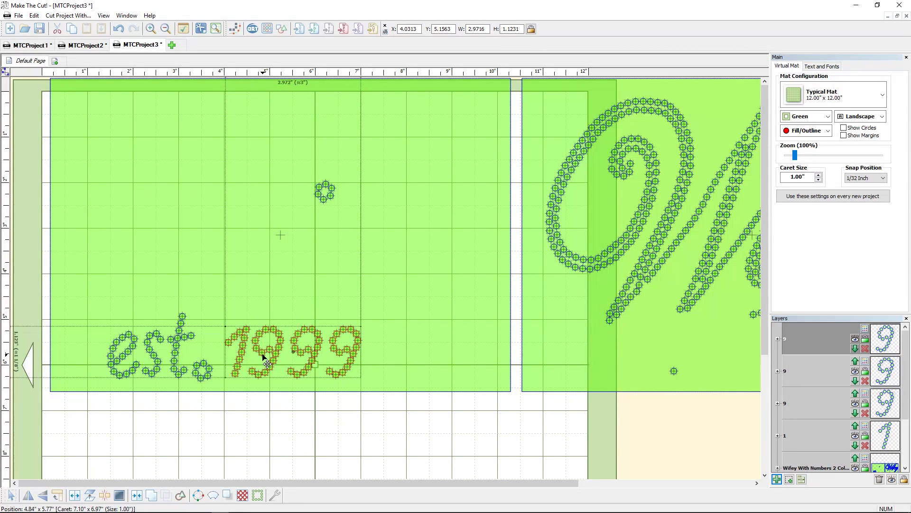
left_click(260, 448)
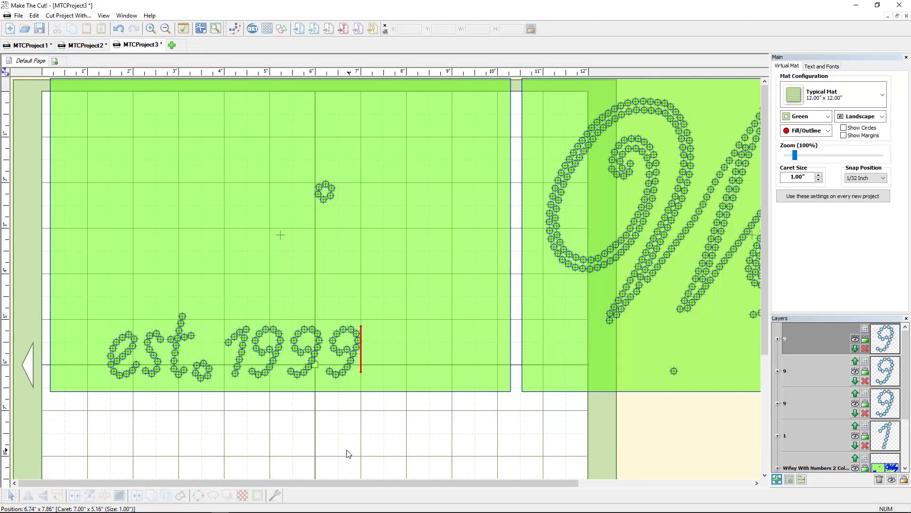
mouse_move(414, 482)
left_mouse_down()
mouse_move(589, 487)
mouse_move(409, 497)
left_mouse_up()
left_click(244, 319)
left_click(334, 383)
left_click(275, 442)
left_click(227, 259)
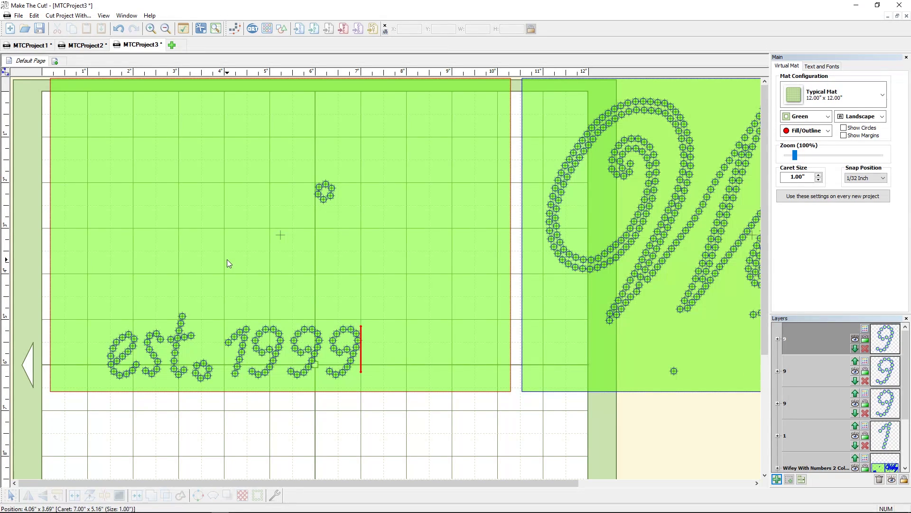
Move all the artwork of both templates together to X 0.0938 and Y 0.1250, and join it into one shape
key("ctrl+a")
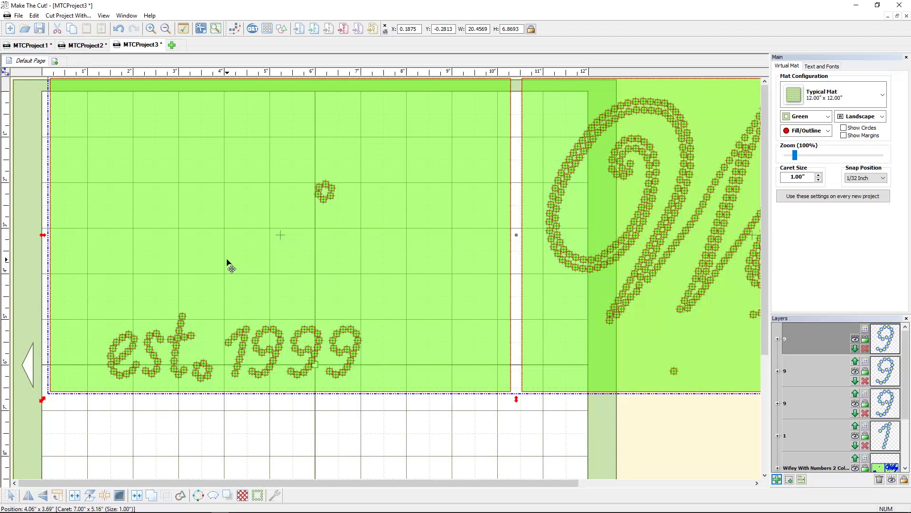
left_click_drag(227, 260, 224, 280)
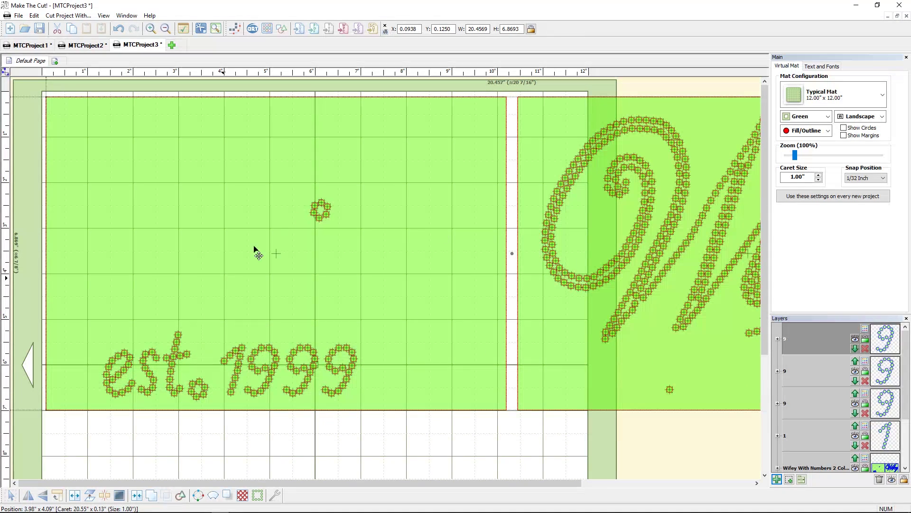
left_click(136, 495)
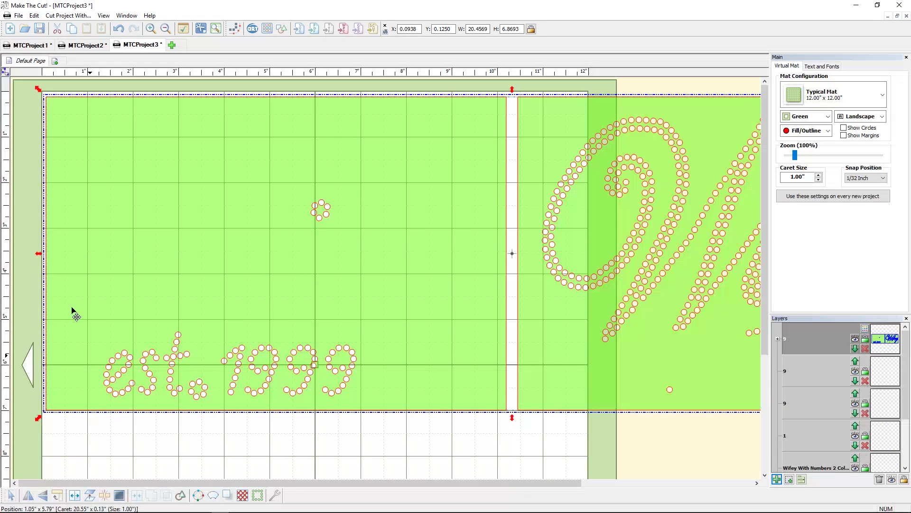
left_click(232, 449)
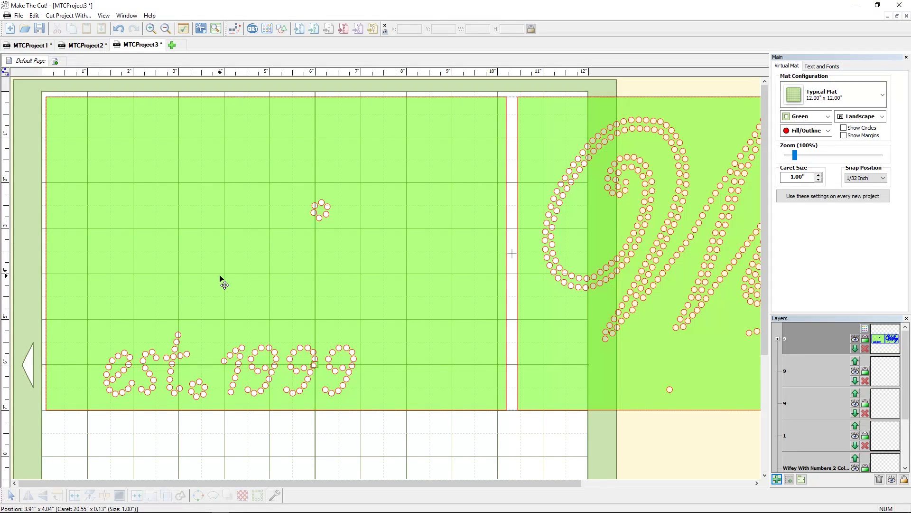
left_click(227, 356)
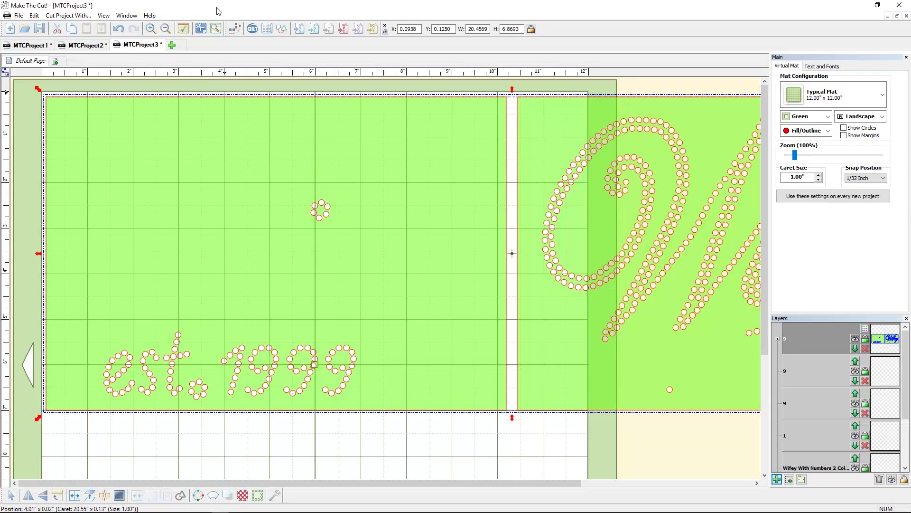
Export the joined two-template artwork as an SVG file named Wifey With 2 Color Cricut1999
left_click(26, 18)
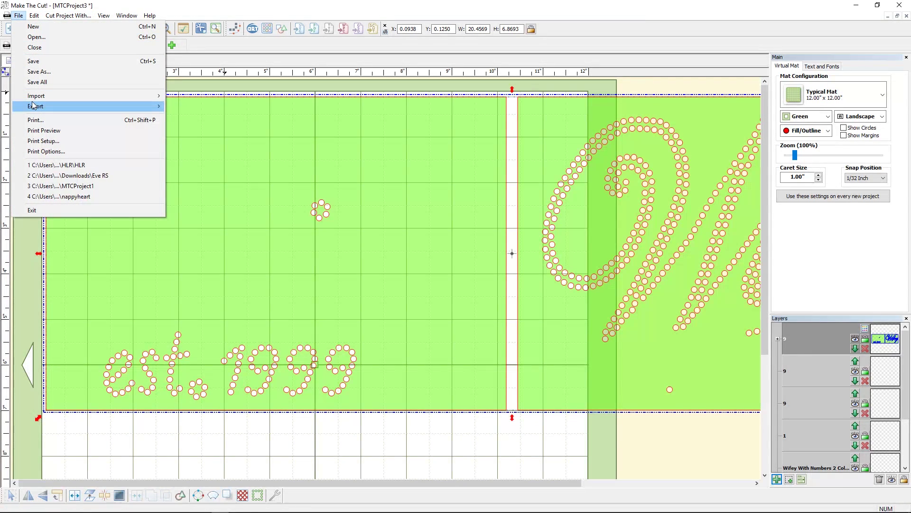
mouse_move(35, 106)
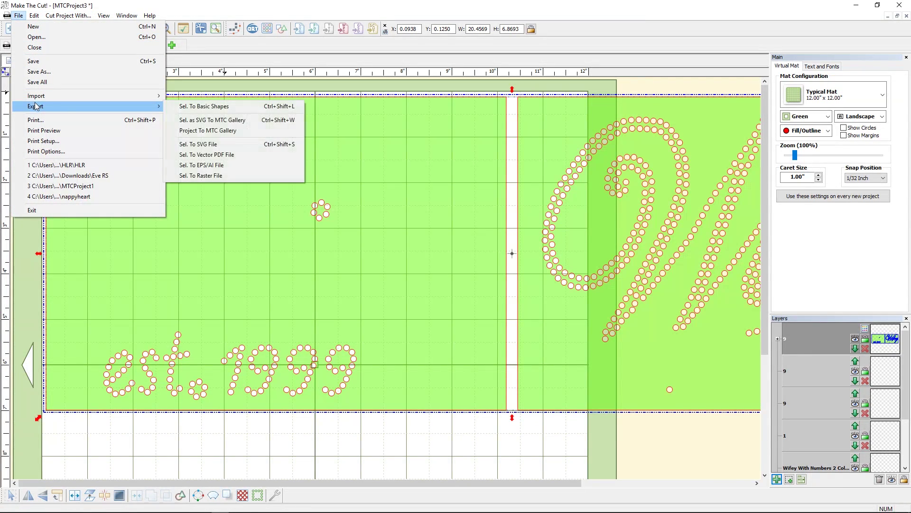
left_click(196, 145)
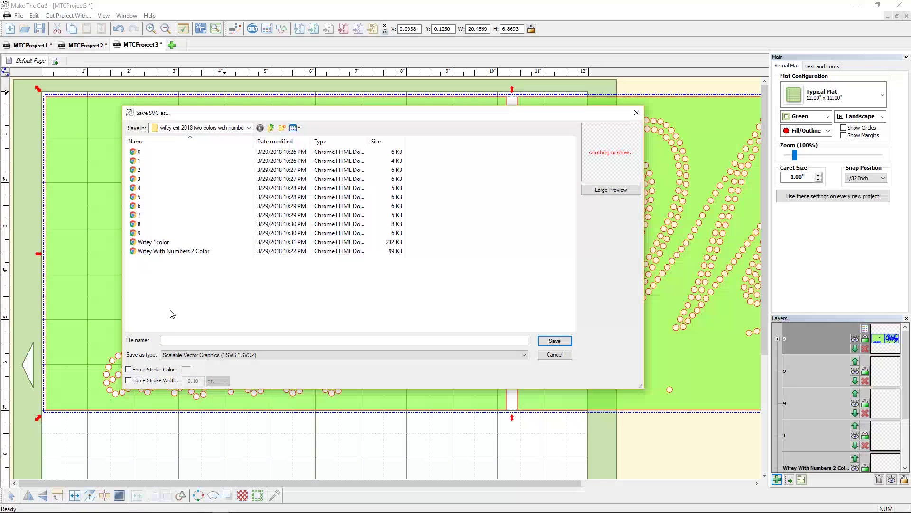
left_click(176, 251)
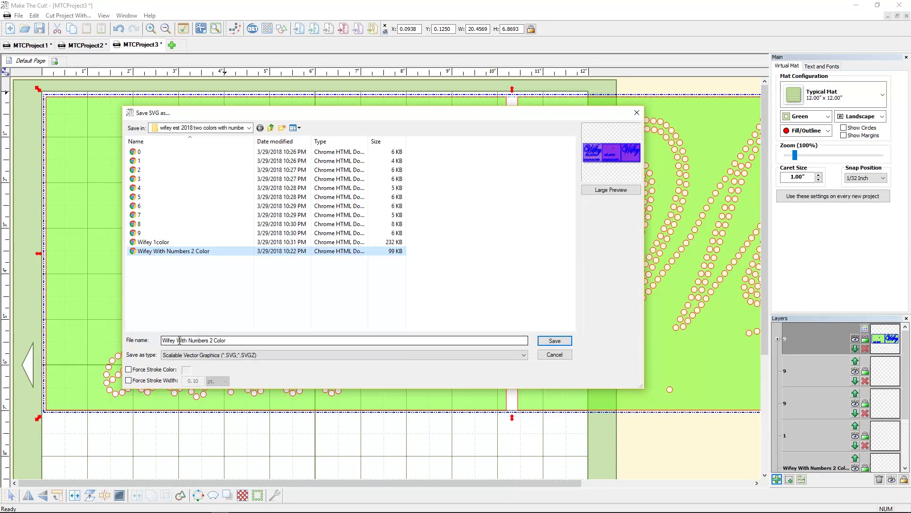
left_click_drag(189, 341, 205, 340)
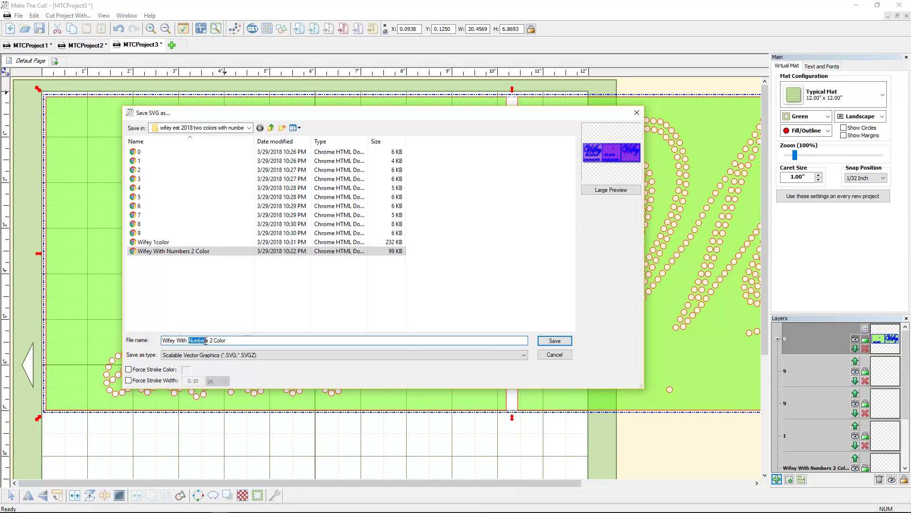
key("BackSpace")
type("Cricut1999")
left_click(555, 340)
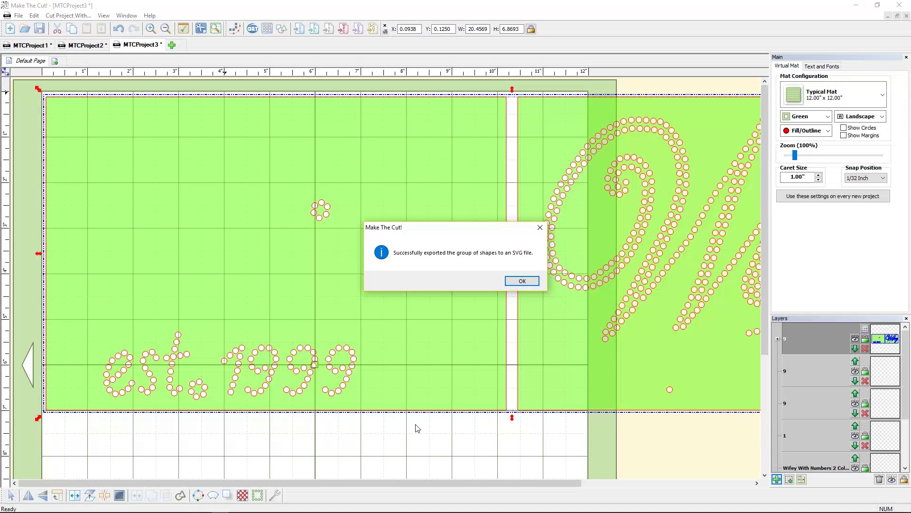
left_click(521, 281)
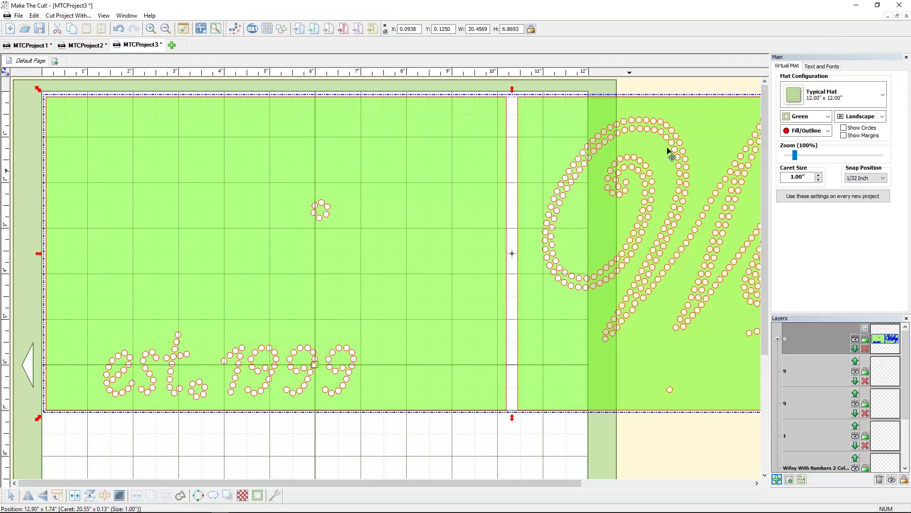
Switch to Cricut Design Space in the browser and start uploading a new image
left_click(863, 6)
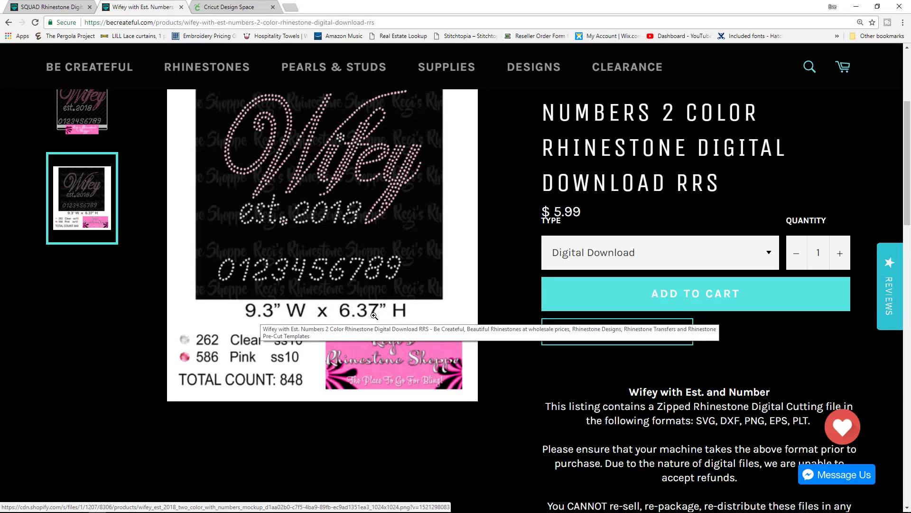
left_click(230, 9)
left_click(17, 317)
left_click(260, 261)
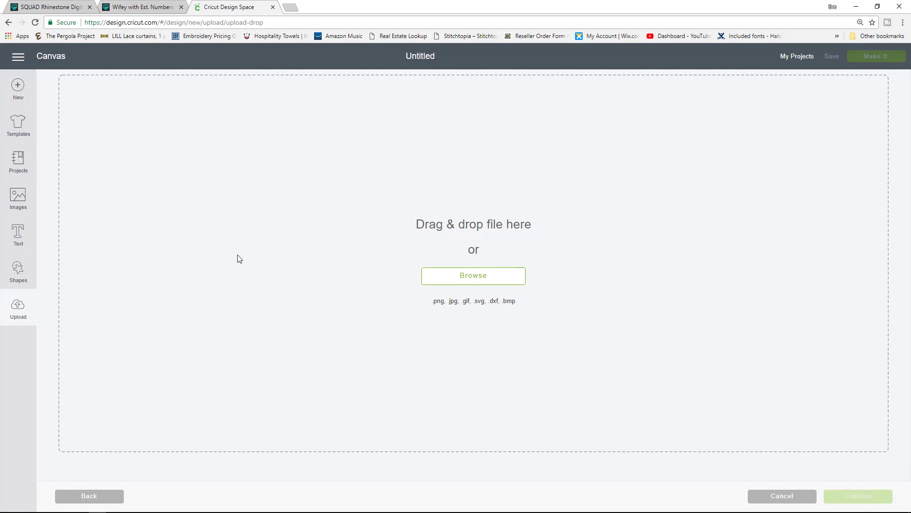
Upload Wifey With 2 Color Cricut1999 from the Downloads folder wifey est 2018 two colors with numbers, and save it to the uploaded images
left_click(482, 277)
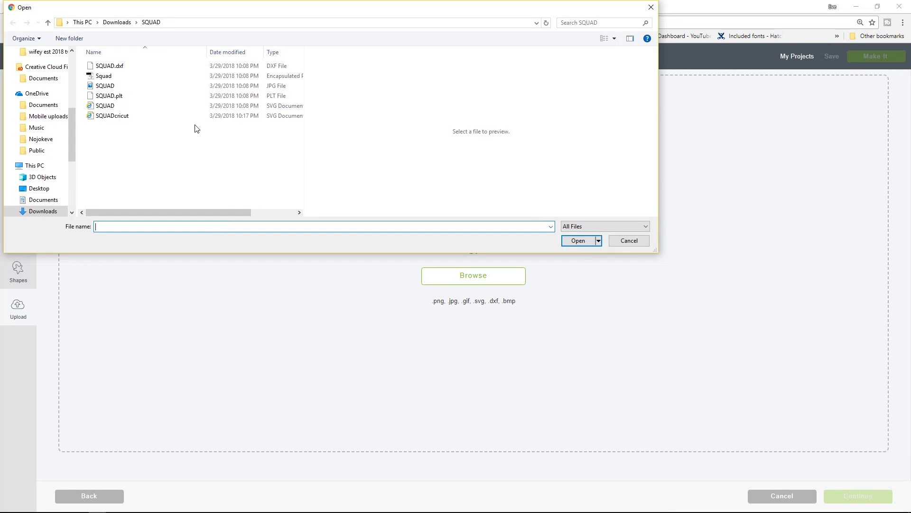
left_click(121, 22)
scroll(239, 122, "down", 5)
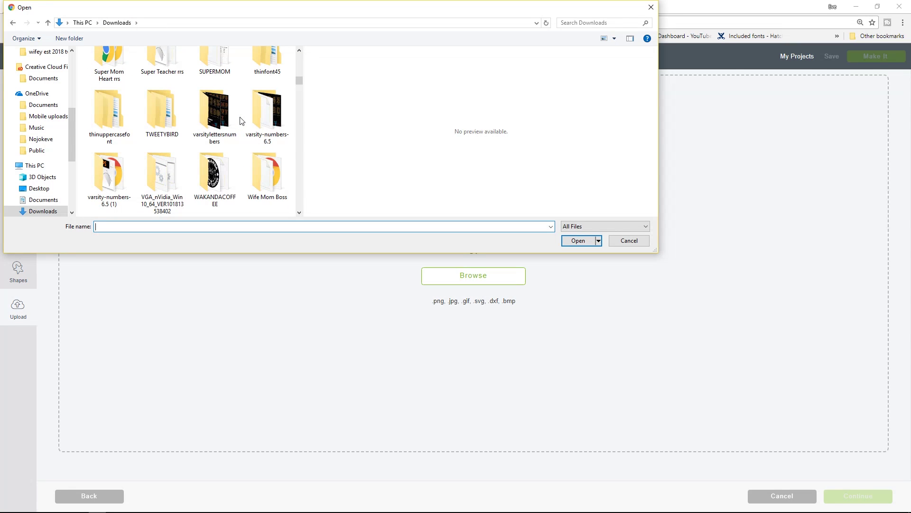
scroll(242, 121, "down", 1)
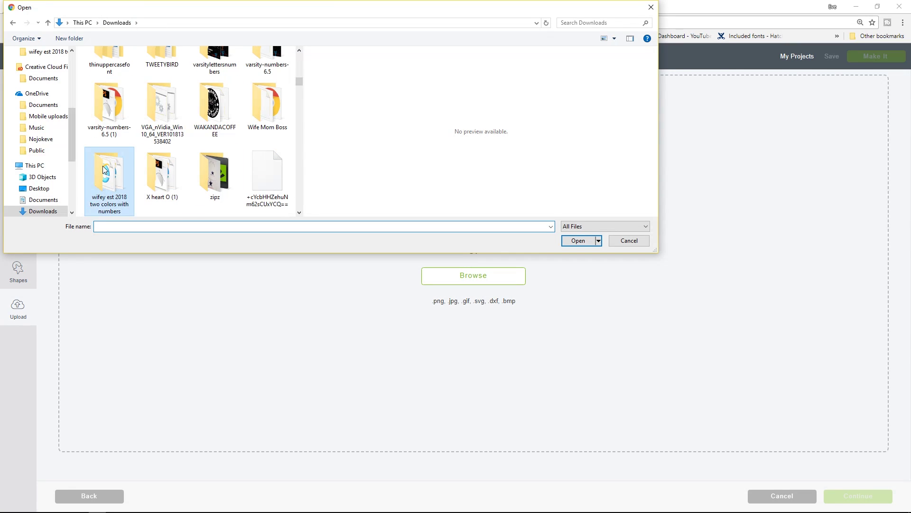
double_click(125, 155)
scroll(126, 155, "down", 2)
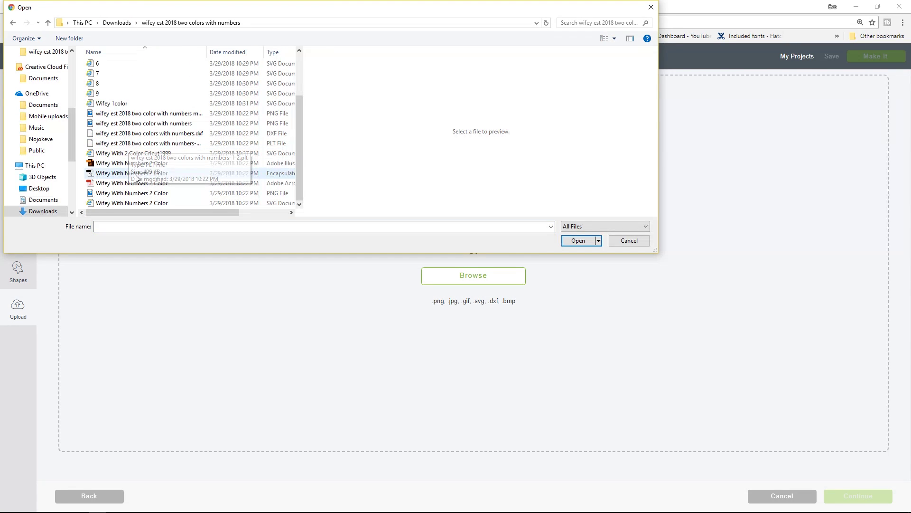
left_click(140, 157)
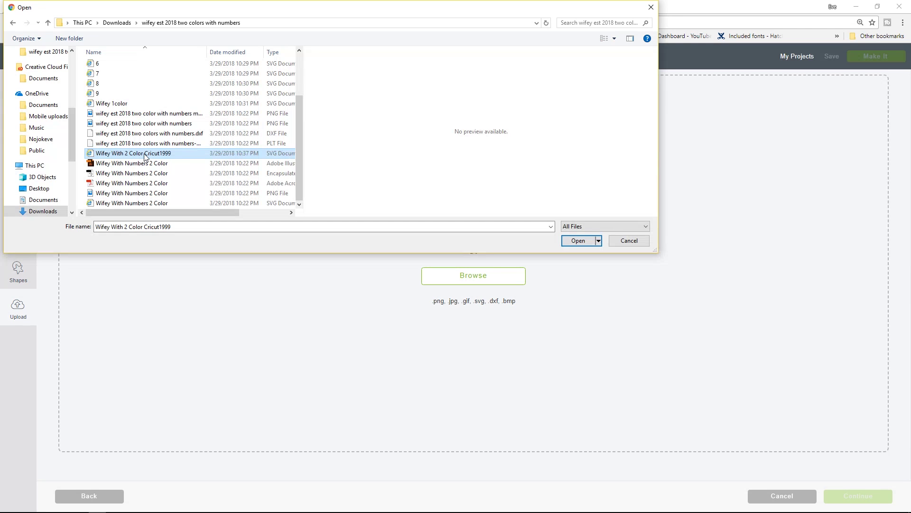
left_click(577, 241)
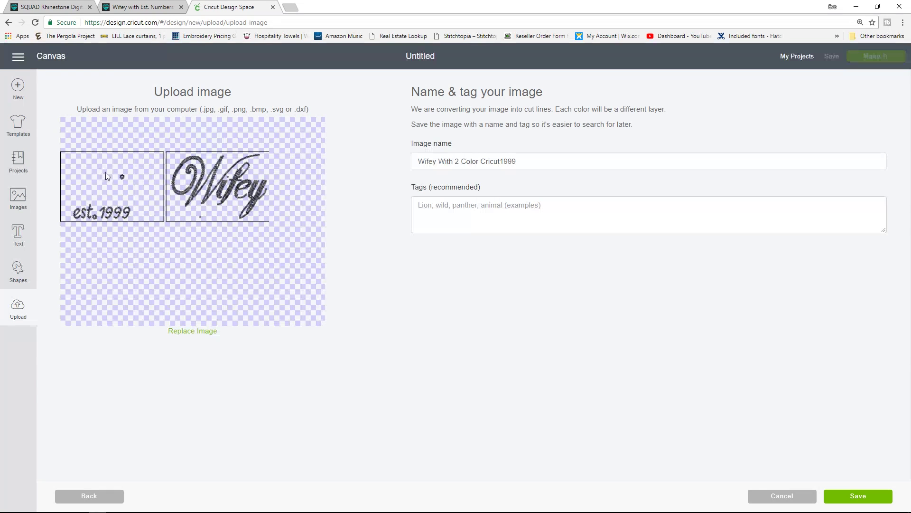
left_click(873, 498)
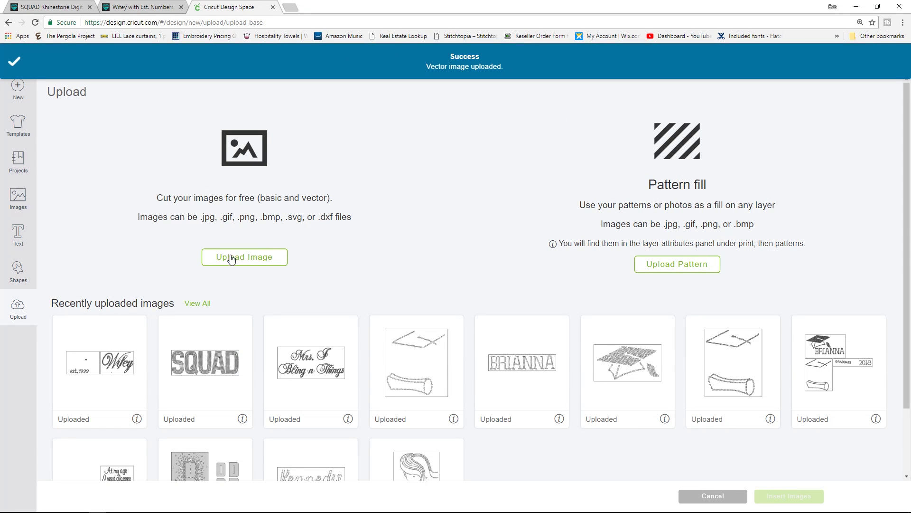
Insert the uploaded est. 1999 Wifey image on the canvas and move it to about X 0.222 and Y 0.264
left_click(100, 366)
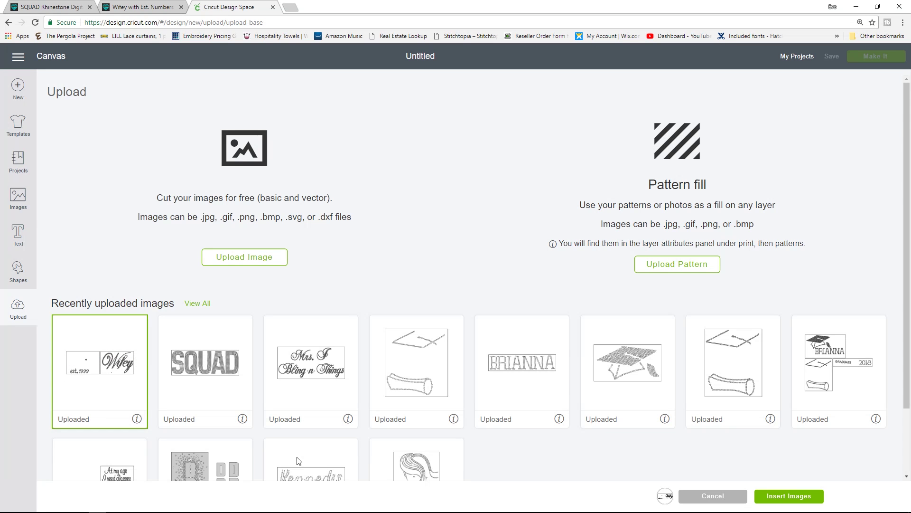
left_click(760, 495)
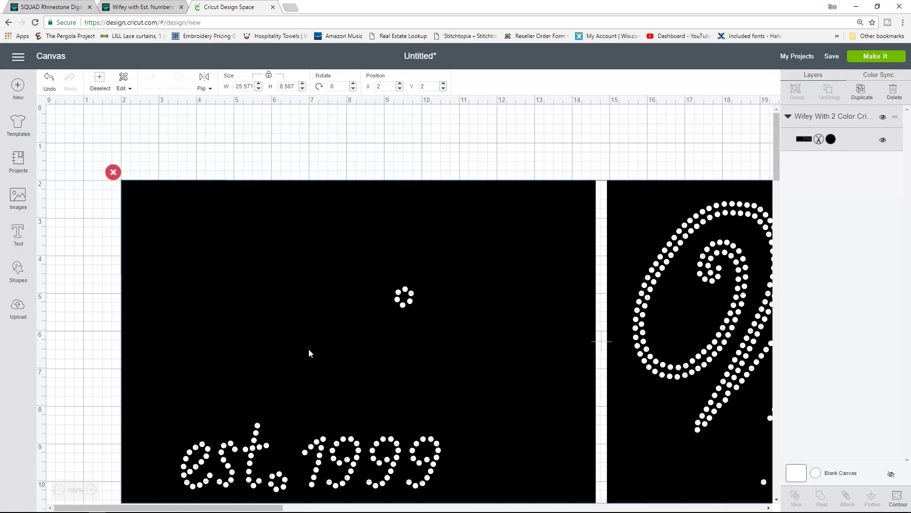
left_click_drag(308, 348, 241, 283)
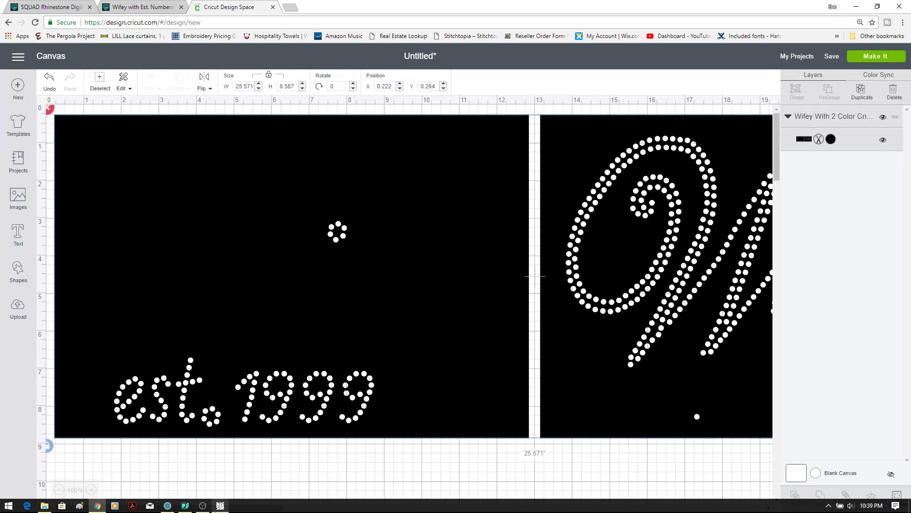
Set the Wifey image's height to 6.37 with proportions locked, matching the size given on the product page
mouse_move(99, 508)
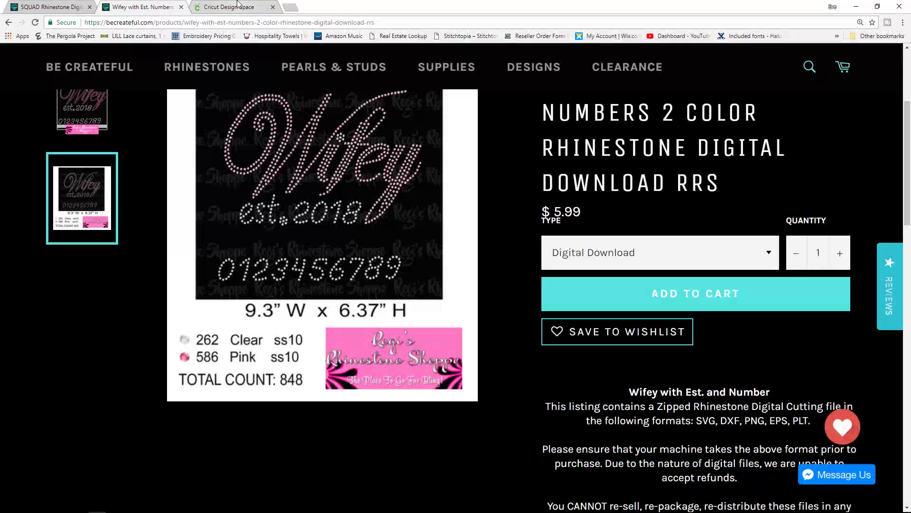
left_click(264, 11)
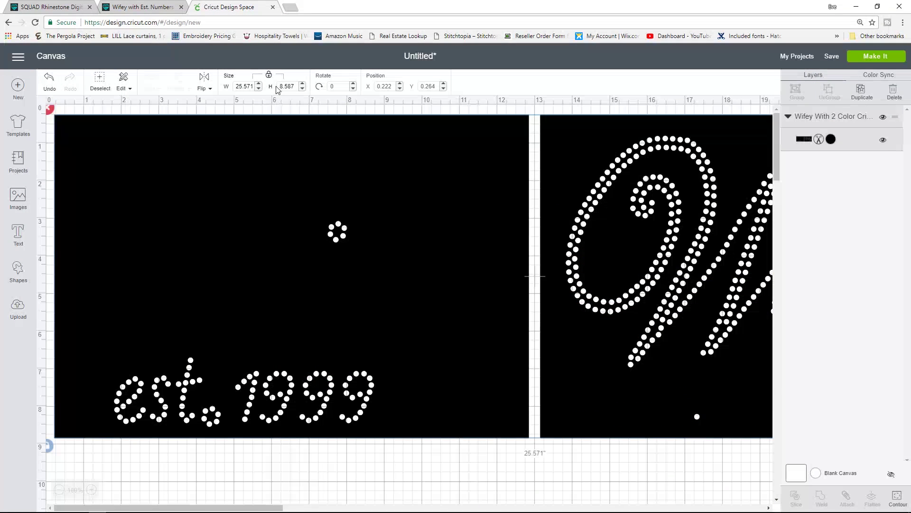
left_click_drag(278, 86, 299, 86)
type("6.37")
key("Return")
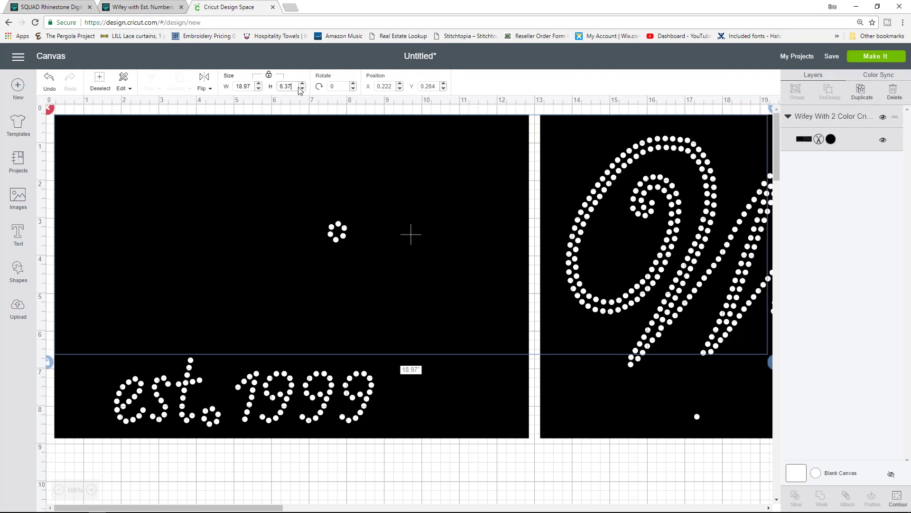